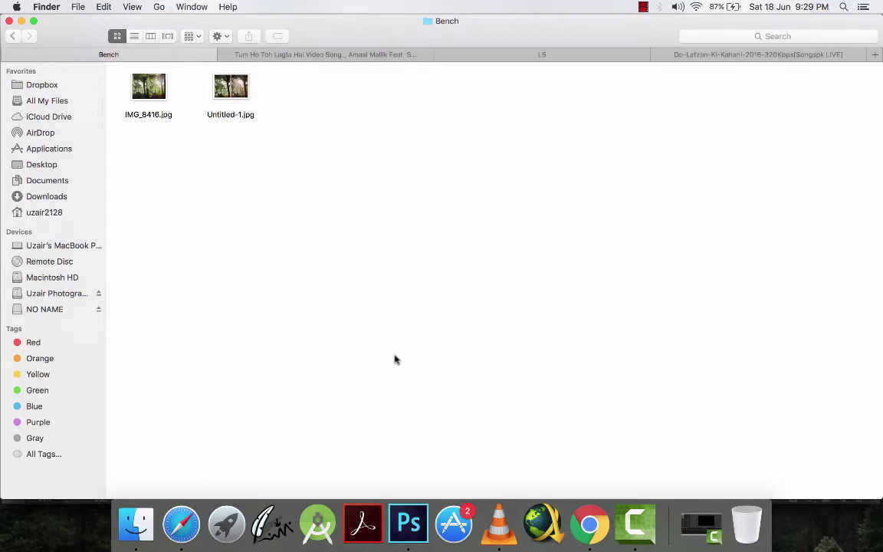
- Switch from Finder to Photoshop, where the IMG_8416 bench photo is open
left_click(409, 524)
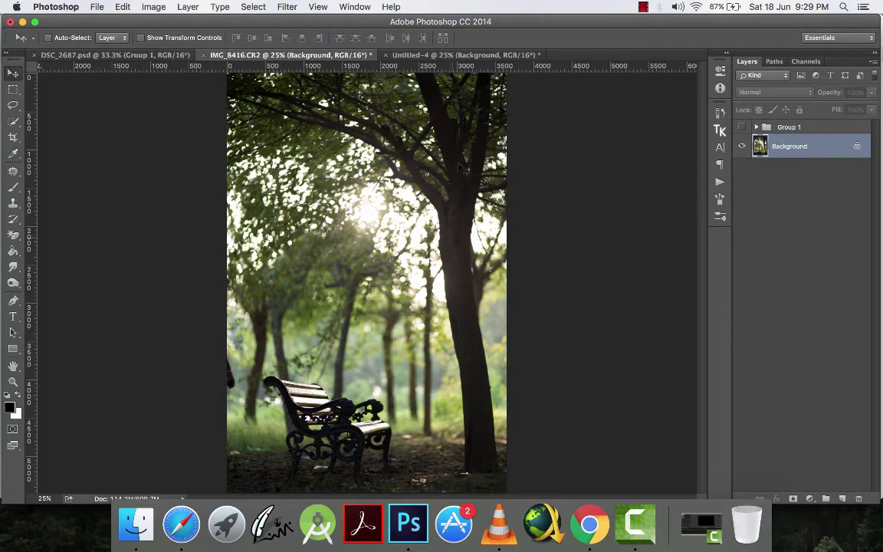
- Compare Group 1's warm grade on IMG_8416, then duplicate Untitled-4's Background layer
left_click(743, 127)
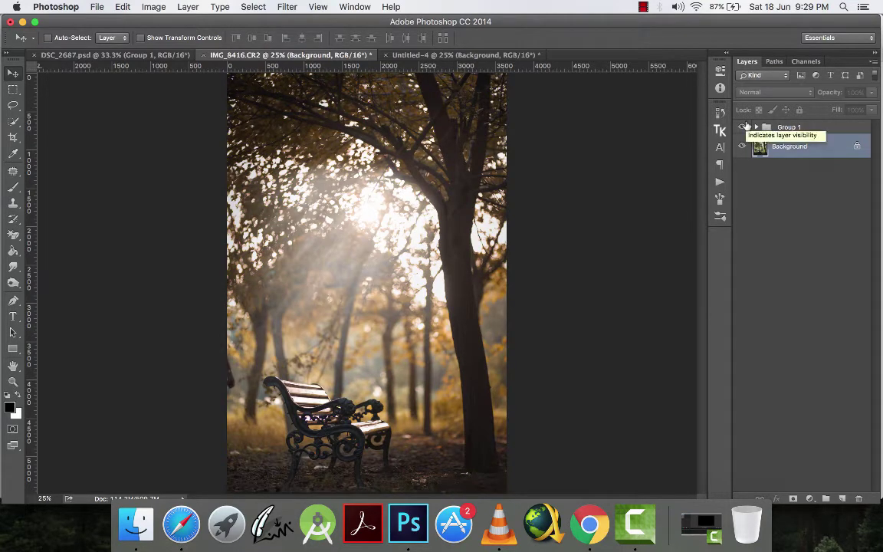
left_click(742, 126)
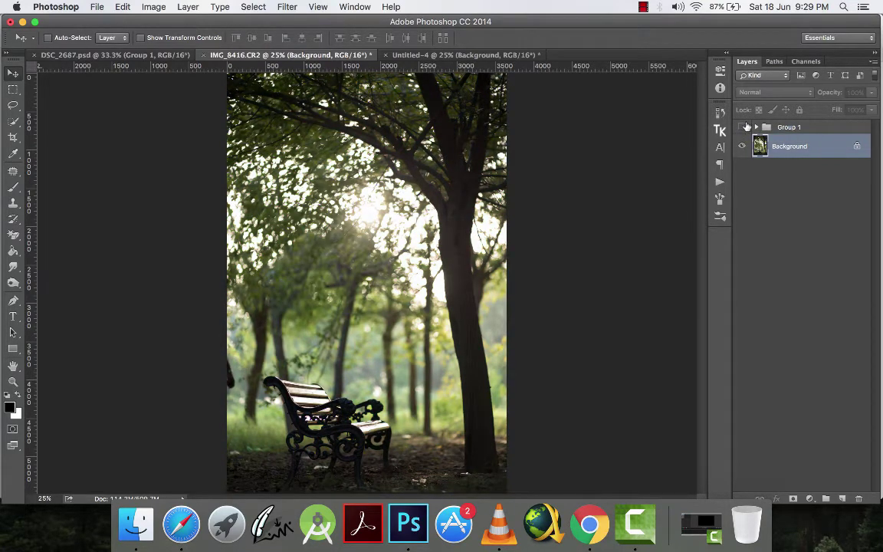
left_click(743, 127)
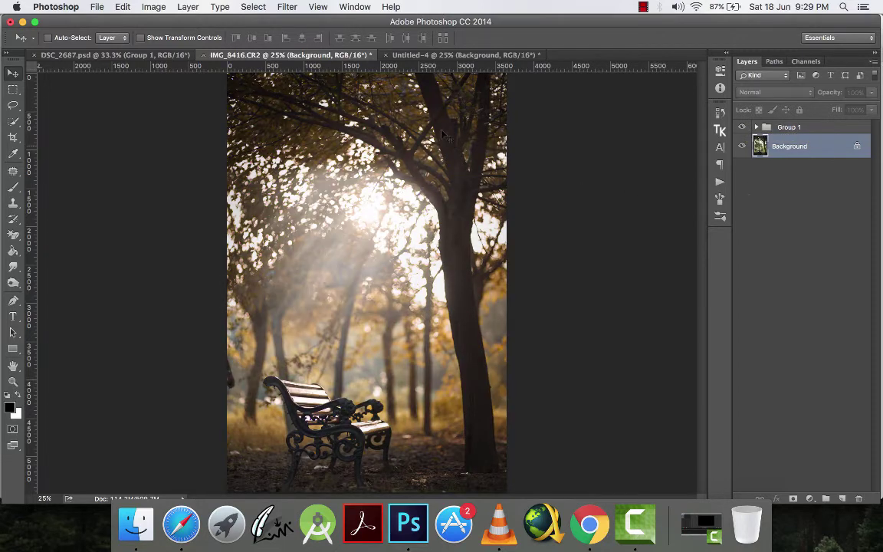
left_click(446, 56)
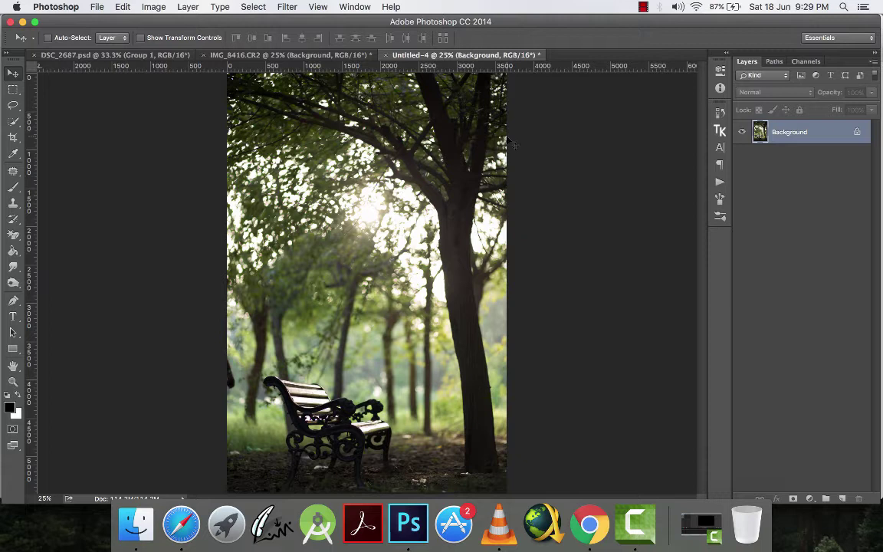
key("super+j")
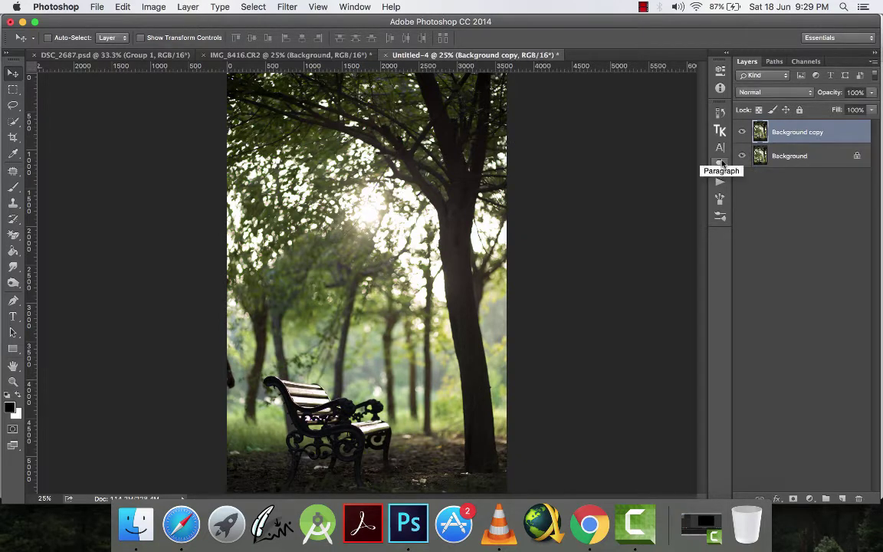
- Apply a Camera Raw Filter to the Background copy with Shadows +53 and Contrast +17
left_click(287, 6)
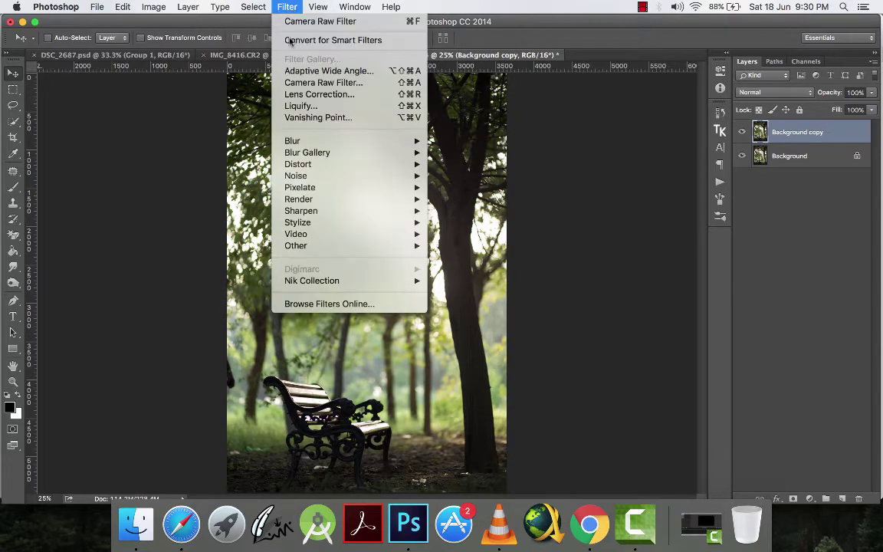
left_click(311, 83)
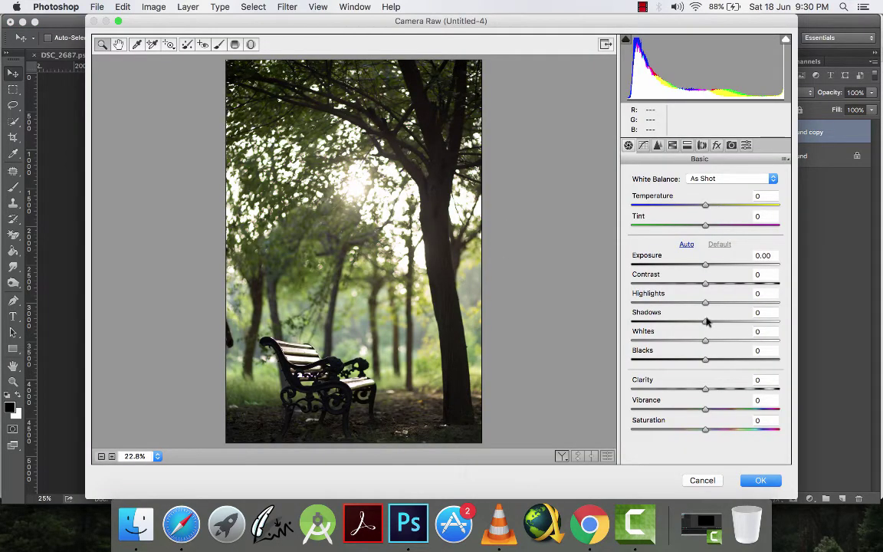
left_click_drag(705, 322, 744, 320)
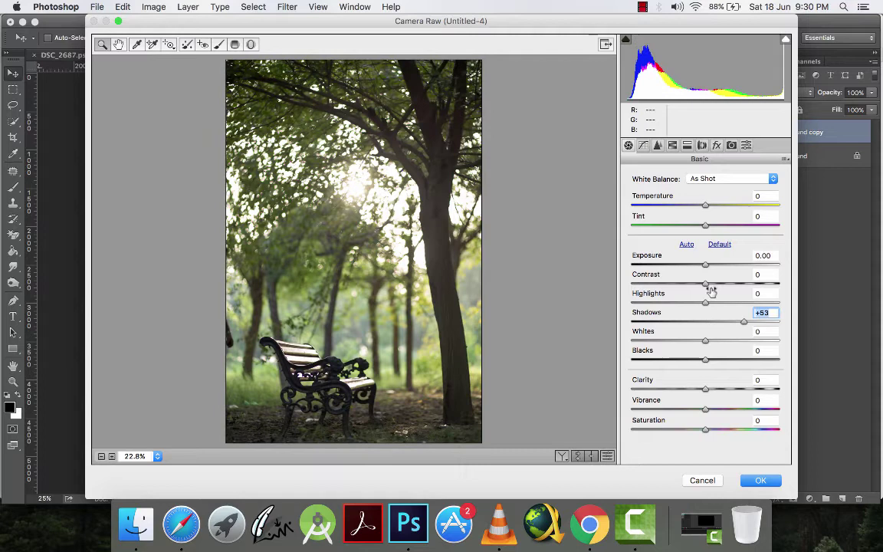
left_click_drag(707, 285, 718, 283)
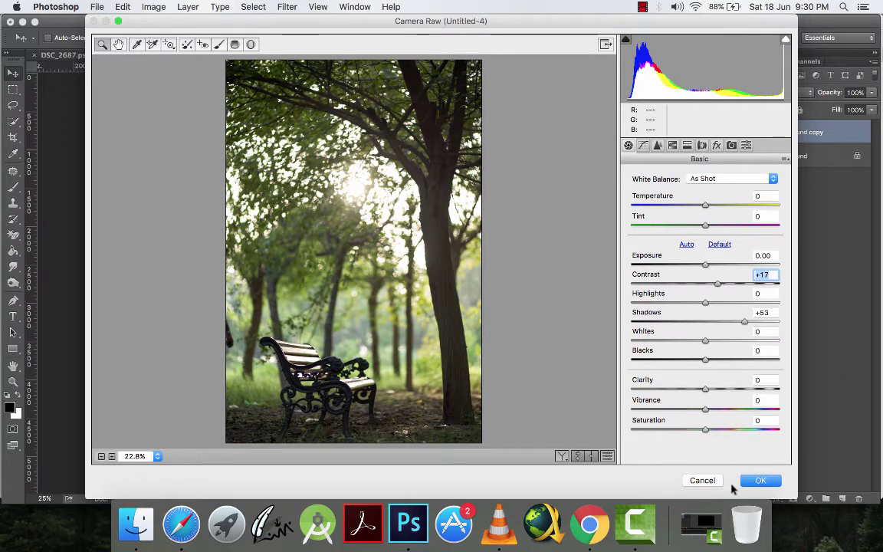
left_click(766, 480)
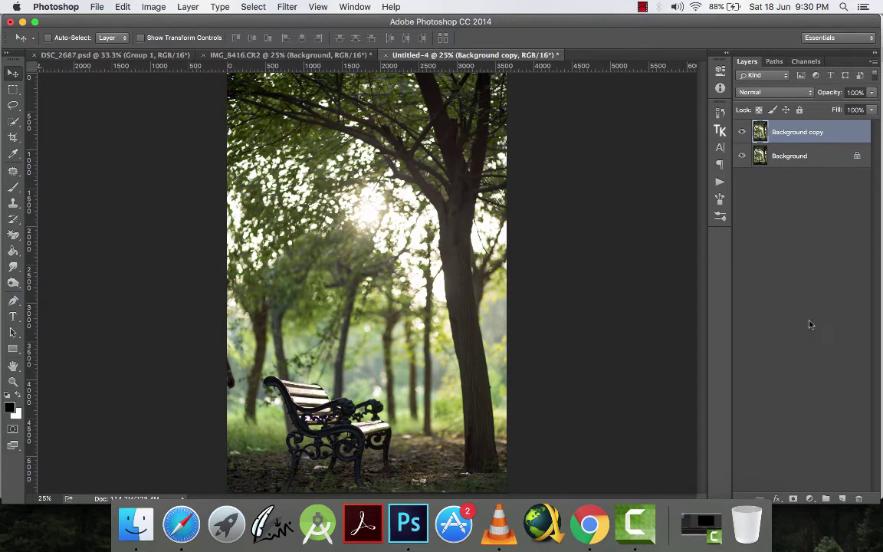
- Add a new empty layer named 'Light Rays'
left_click(842, 498)
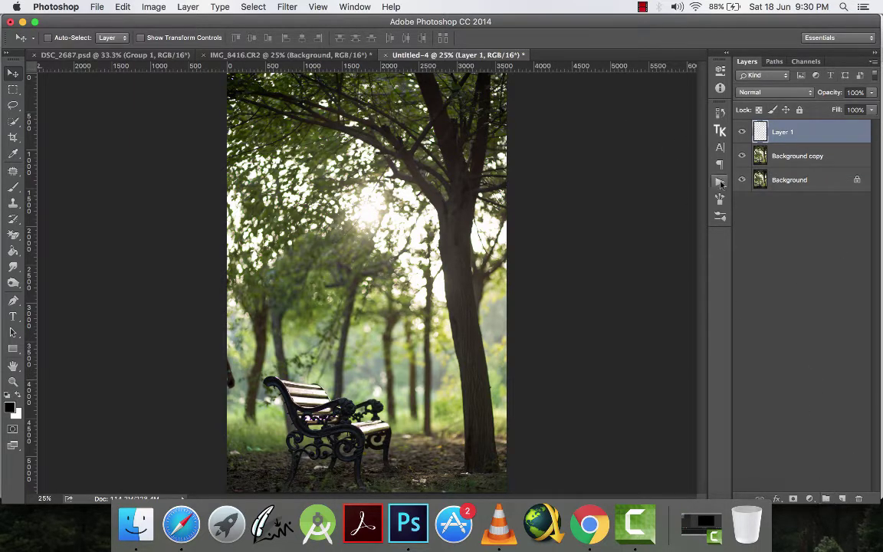
double_click(782, 132)
type("Light Rays")
key("Return")
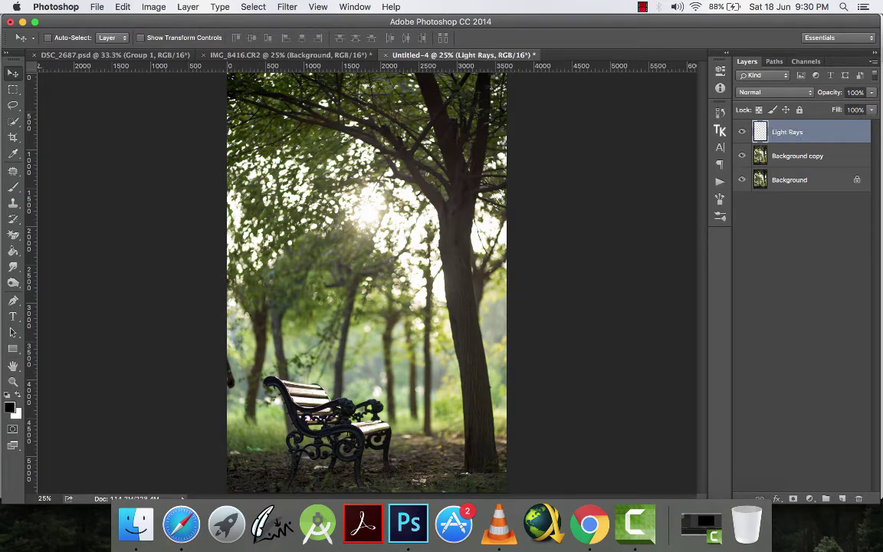
- Fill a rectangle over the upper middle of the photo with black, then deselect
left_click(13, 89)
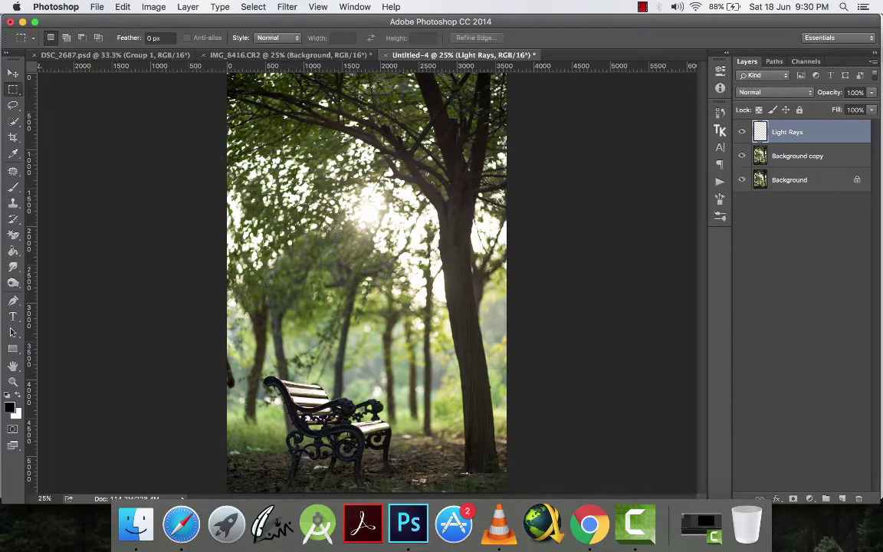
left_click_drag(259, 152, 495, 315)
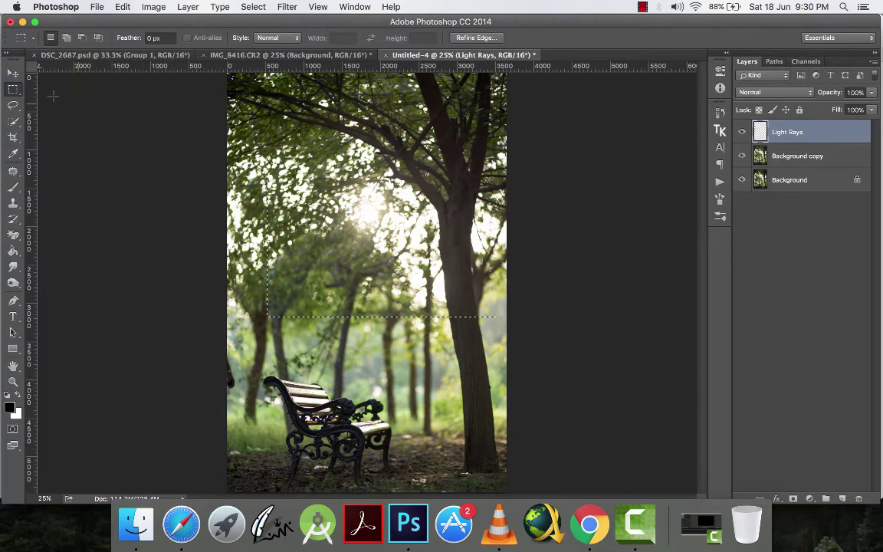
left_click(13, 72)
key("g")
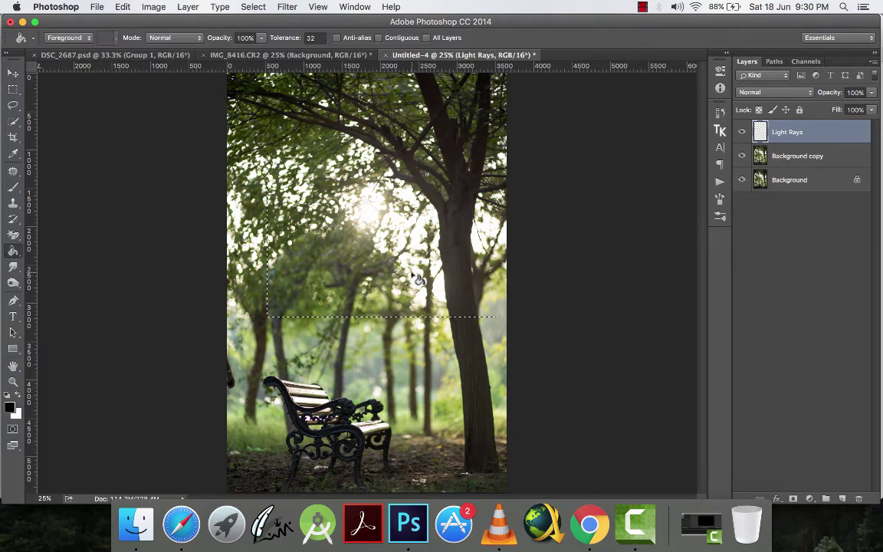
left_click(9, 406)
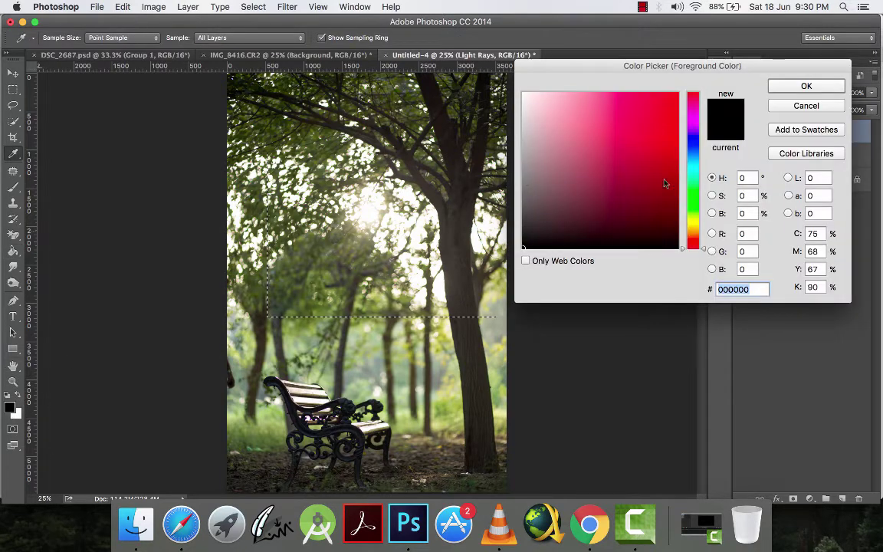
left_click(799, 88)
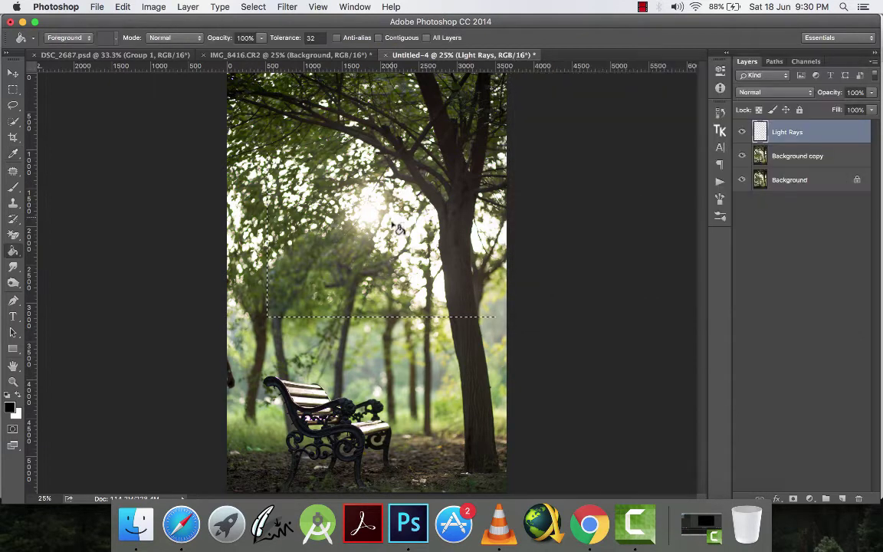
left_click(398, 229)
key("super+d")
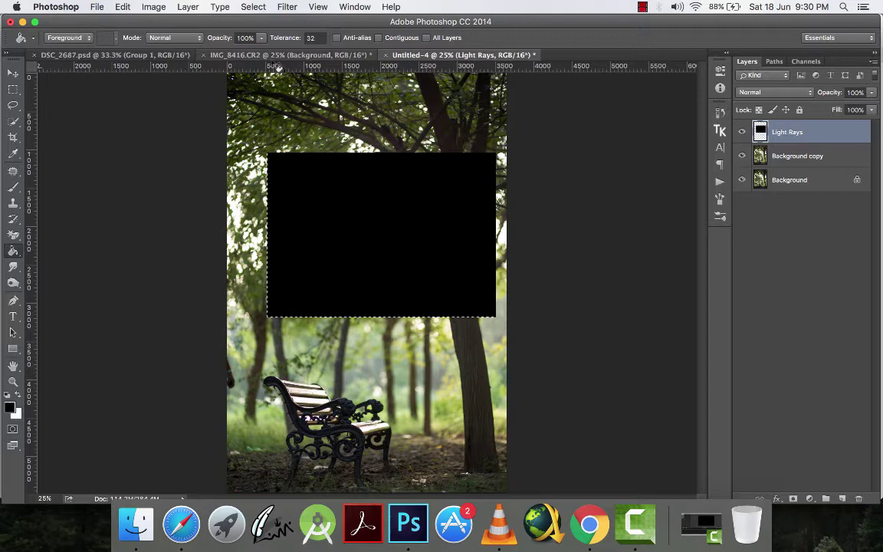
- Deselect and try rendering Clouds on the layer, then undo it
left_click(253, 6)
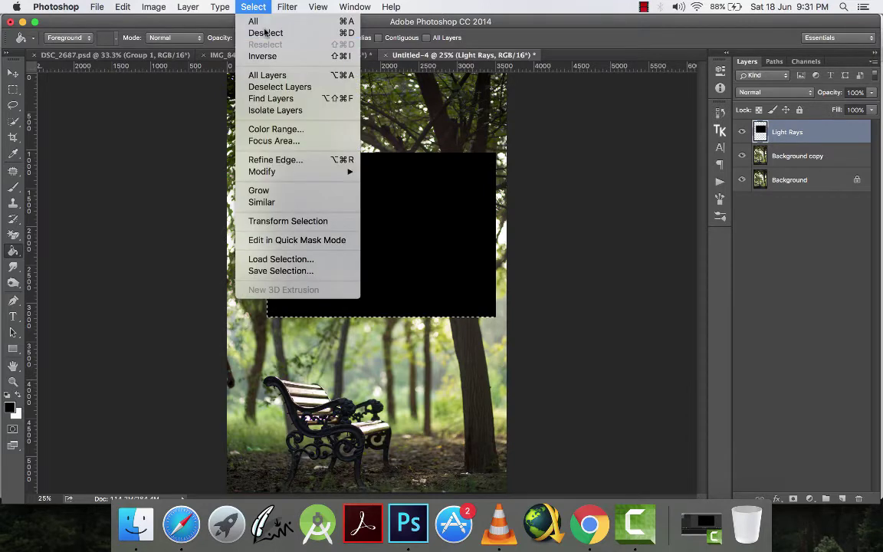
left_click(262, 33)
left_click(289, 7)
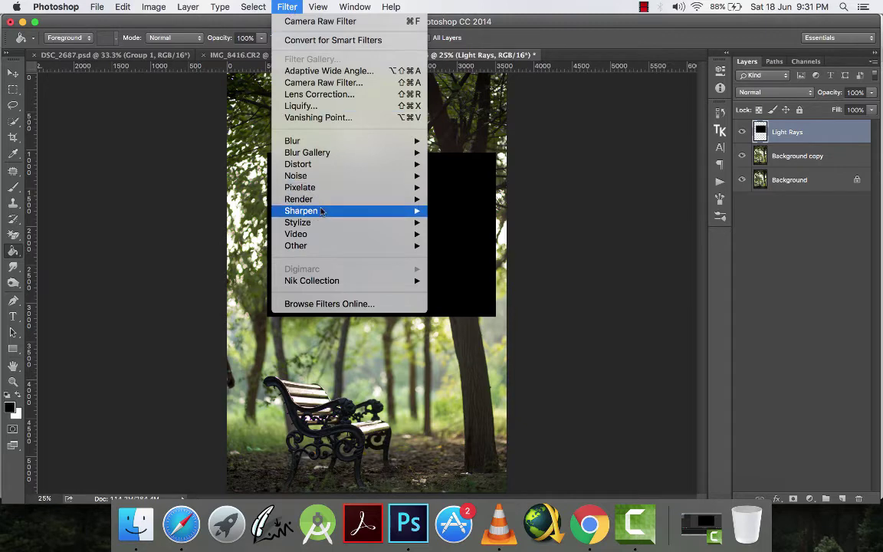
mouse_move(292, 198)
left_click(460, 199)
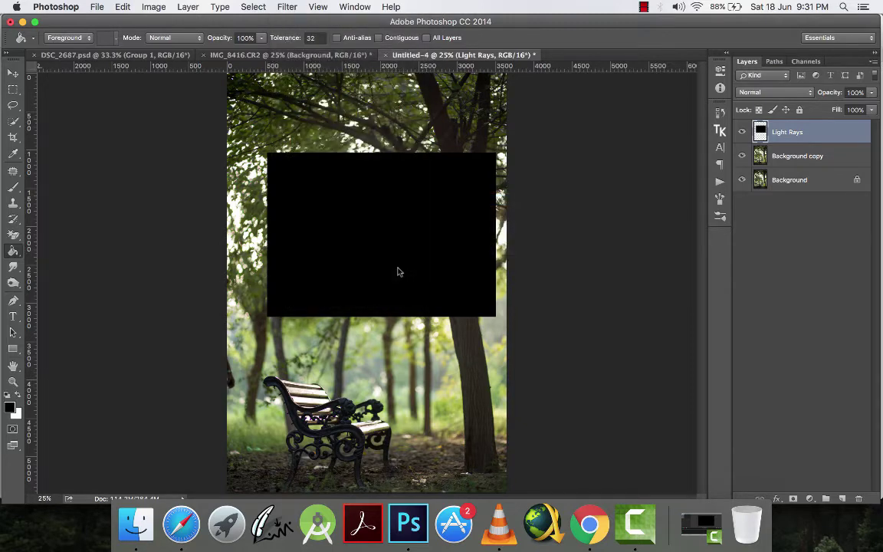
key("super+z")
- Reselect the rectangle's pixels and fill them with rendered Clouds
left_click(760, 132, "super")
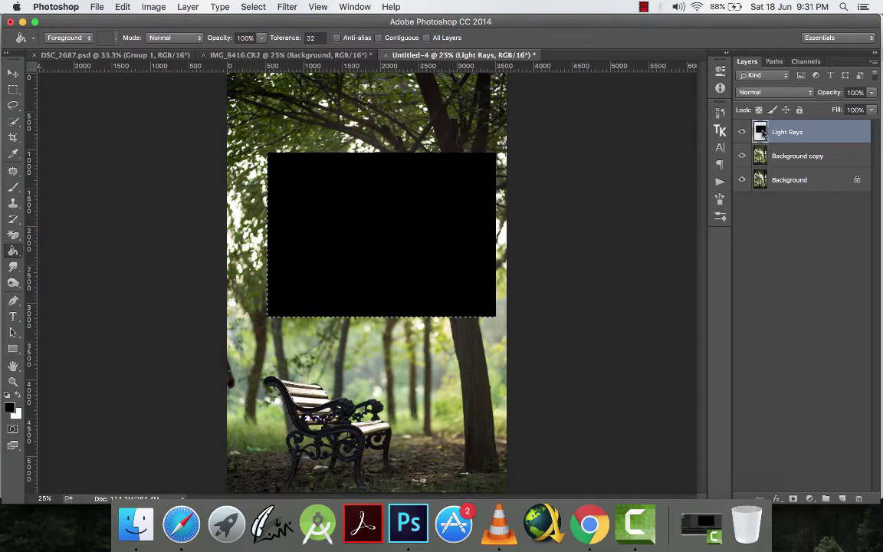
left_click(285, 7)
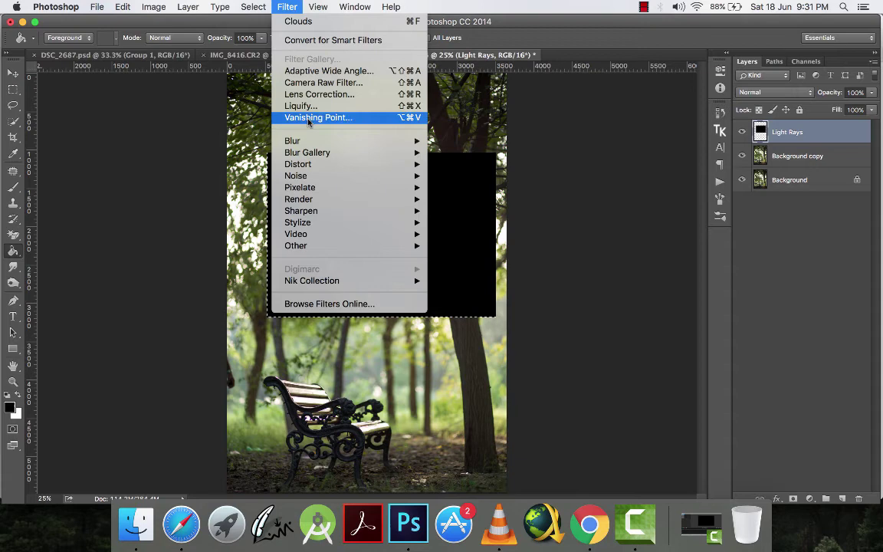
mouse_move(399, 199)
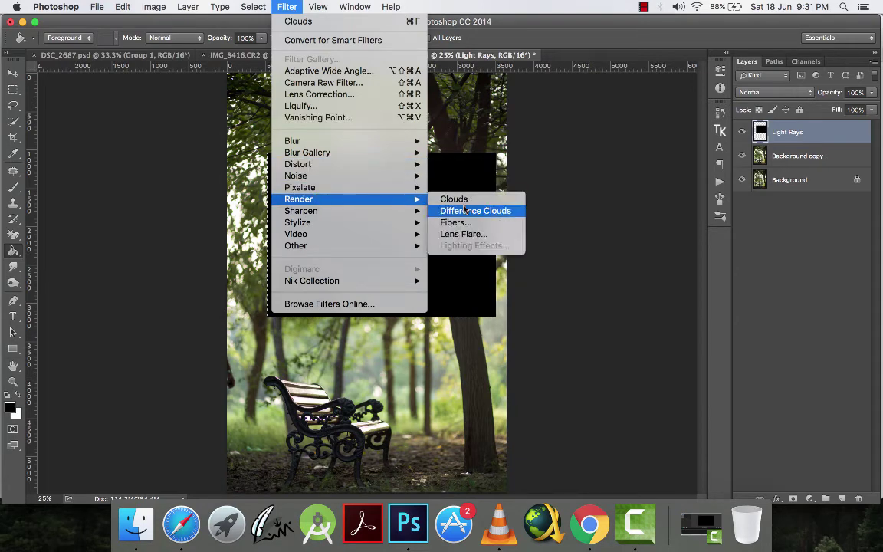
left_click(464, 201)
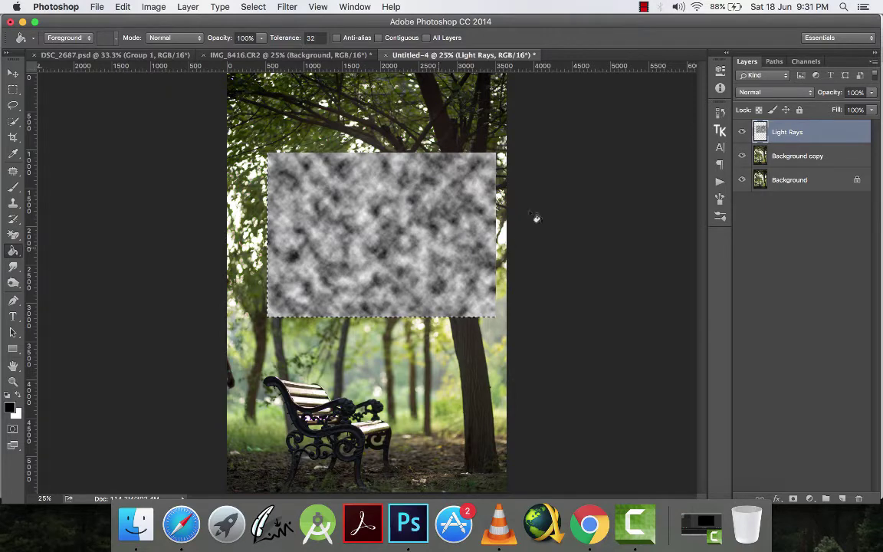
left_click(253, 7)
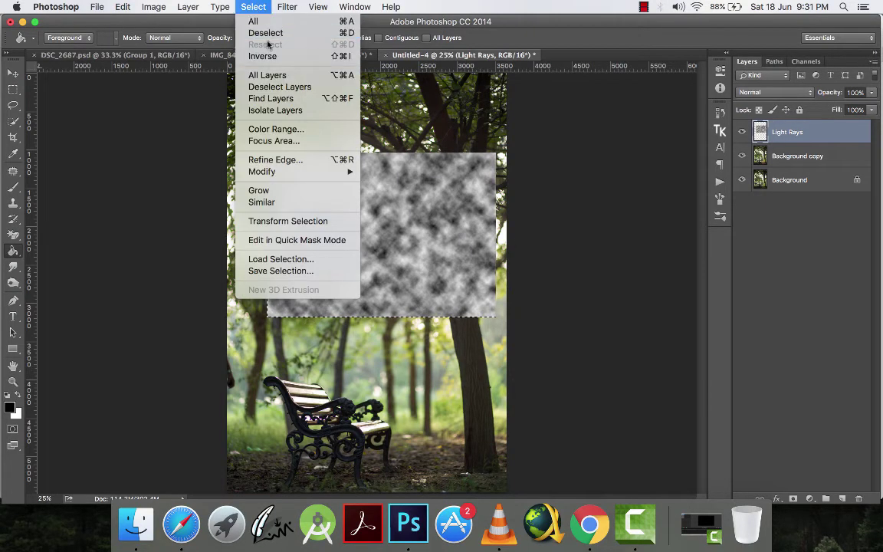
- Deselect and apply a Zoom Radial Blur, Amount 100, Quality Good, to the clouds
left_click(265, 33)
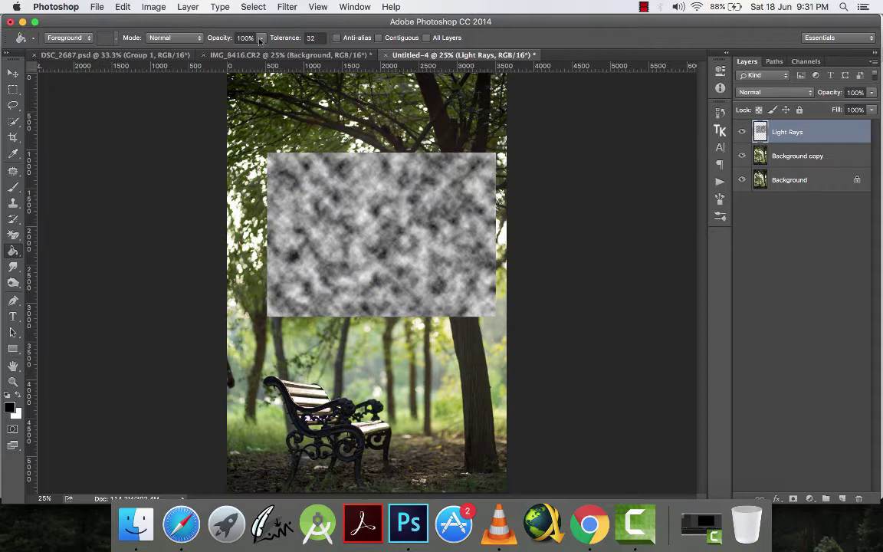
left_click(288, 8)
mouse_move(360, 141)
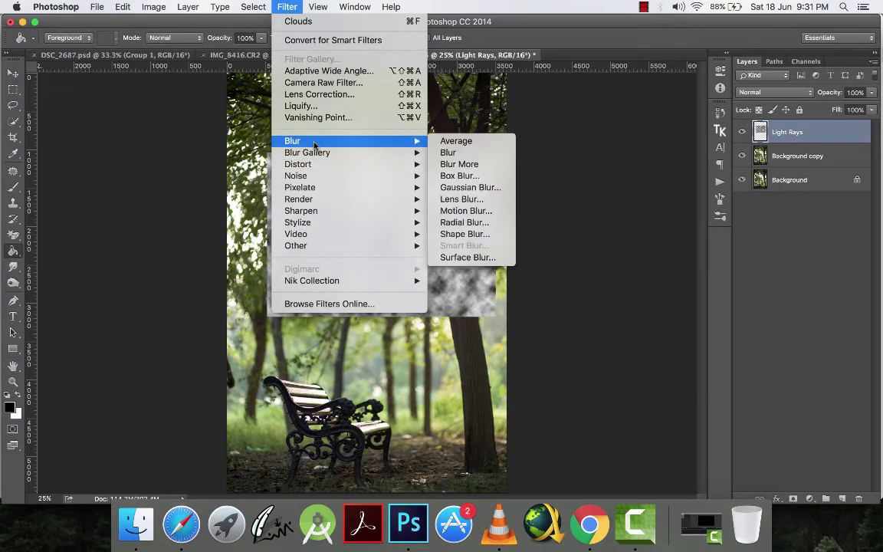
left_click(474, 223)
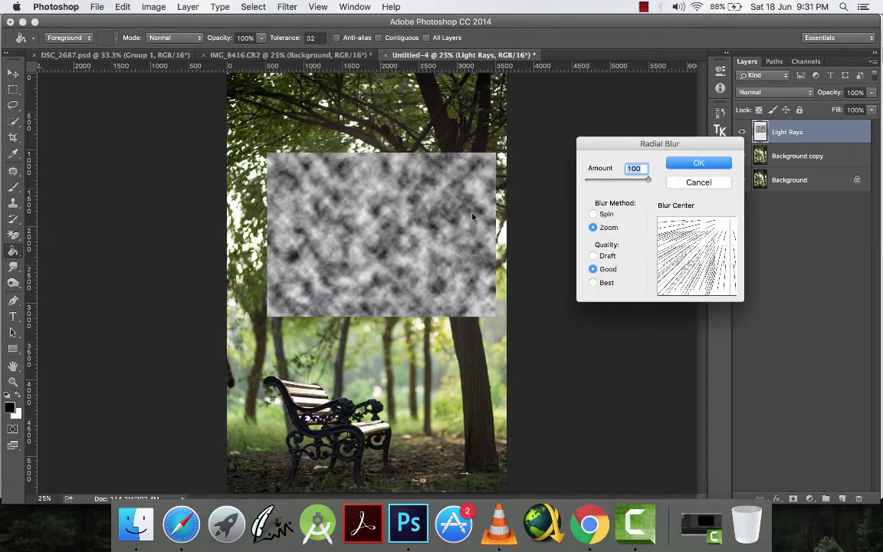
left_click(686, 165)
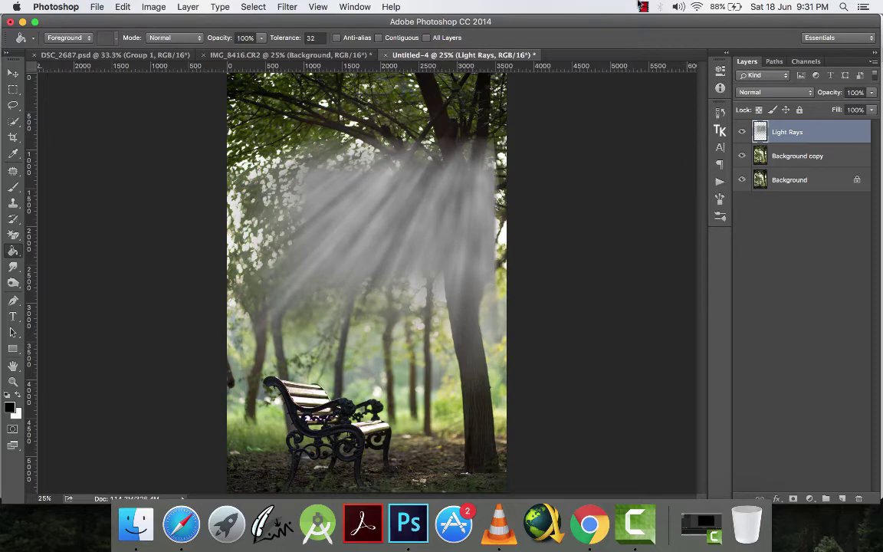
- Set Light Rays to Screen blending and move the rays up-right over the upper trees
key("v")
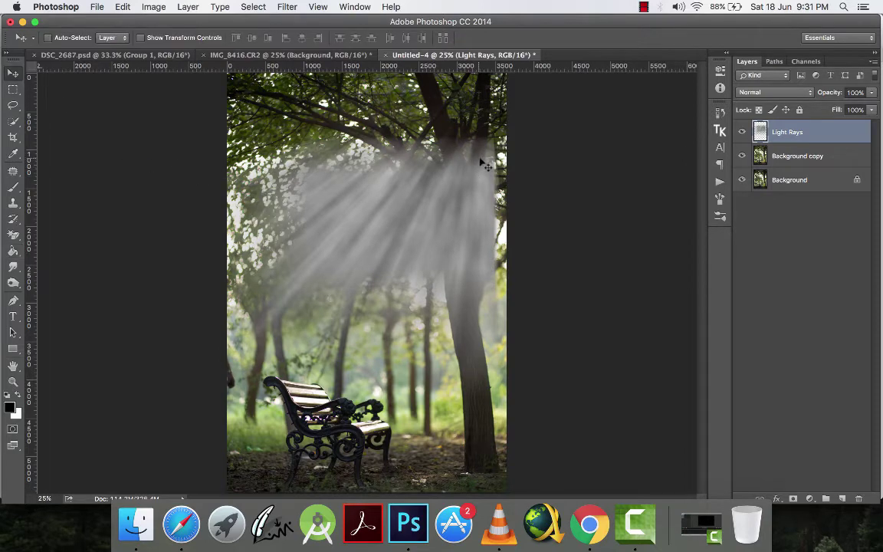
mouse_move(482, 154)
left_mouse_down()
mouse_move(498, 77)
mouse_move(481, 135)
mouse_move(497, 90)
mouse_move(494, 130)
left_mouse_up()
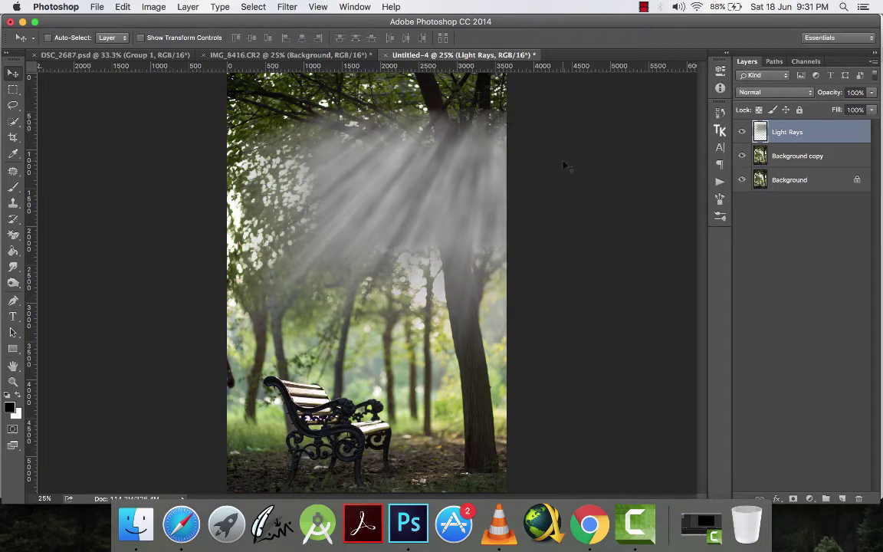
left_click(772, 92)
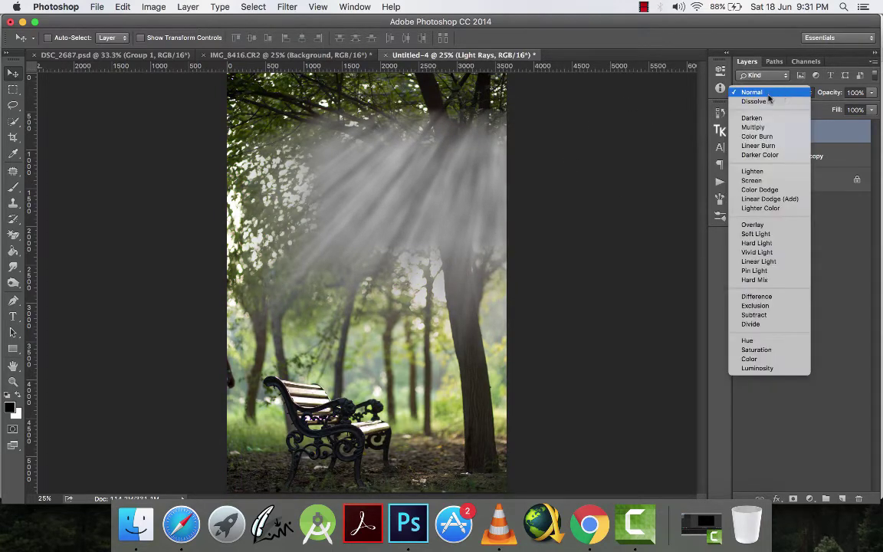
left_click(752, 164)
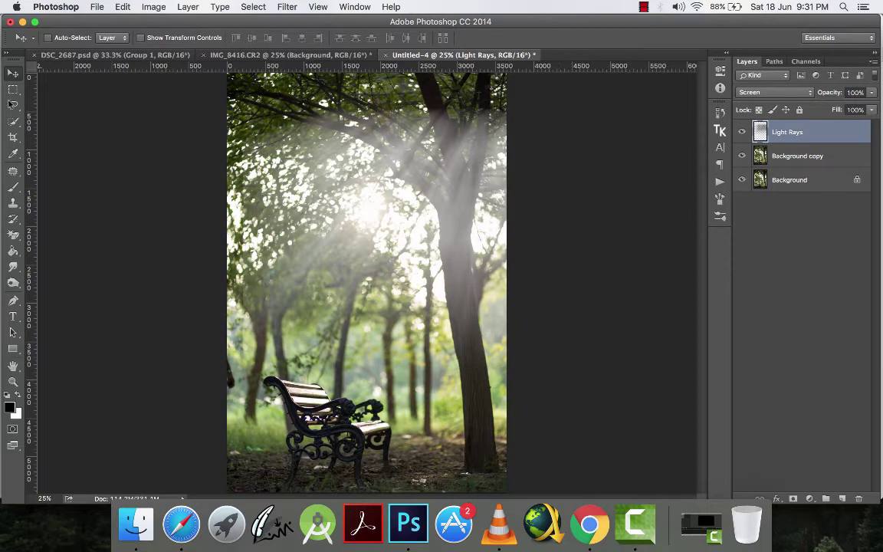
left_click_drag(497, 142, 491, 168)
left_click_drag(482, 203, 460, 198)
- Mask Light Rays, painting black to hide rays over the tree trunk and left trees
left_click(793, 498)
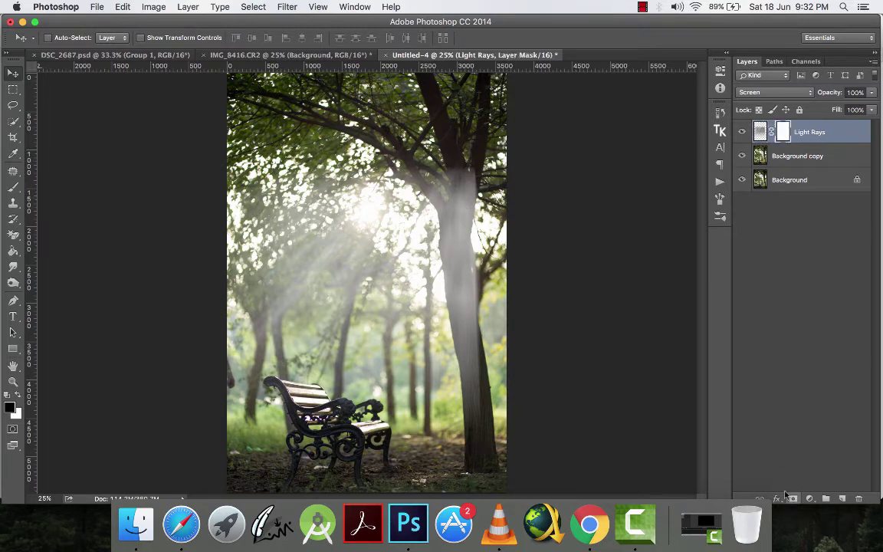
key("b")
mouse_move(468, 172)
left_mouse_down()
mouse_move(468, 345)
mouse_move(468, 222)
mouse_move(448, 329)
mouse_move(437, 169)
left_mouse_up()
mouse_move(368, 172)
left_mouse_down()
mouse_move(291, 170)
mouse_move(272, 192)
mouse_move(366, 161)
left_mouse_up()
key("x")
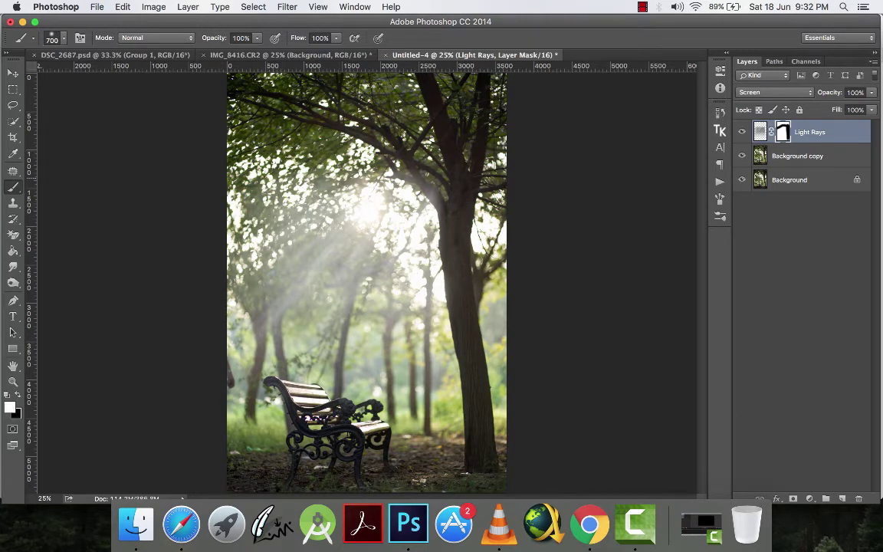
- Touch up the mask near the right trunk and add an empty Layer 1 above Light Rays
left_click(12, 71)
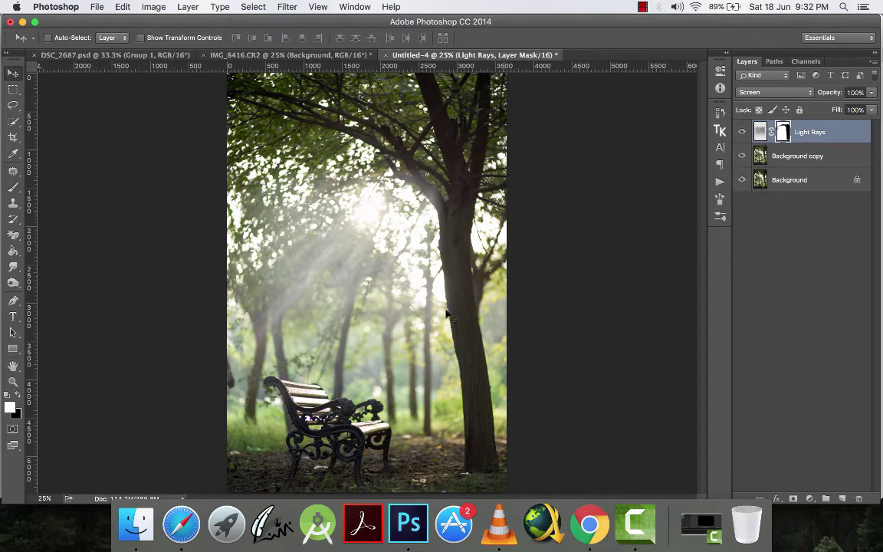
key("b")
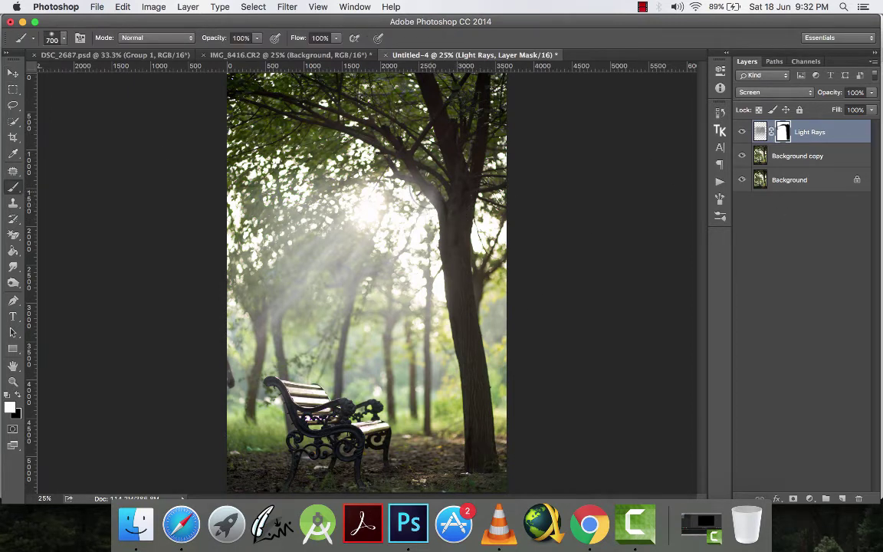
left_click_drag(387, 172, 452, 192)
key("x")
left_click_drag(387, 176, 452, 195)
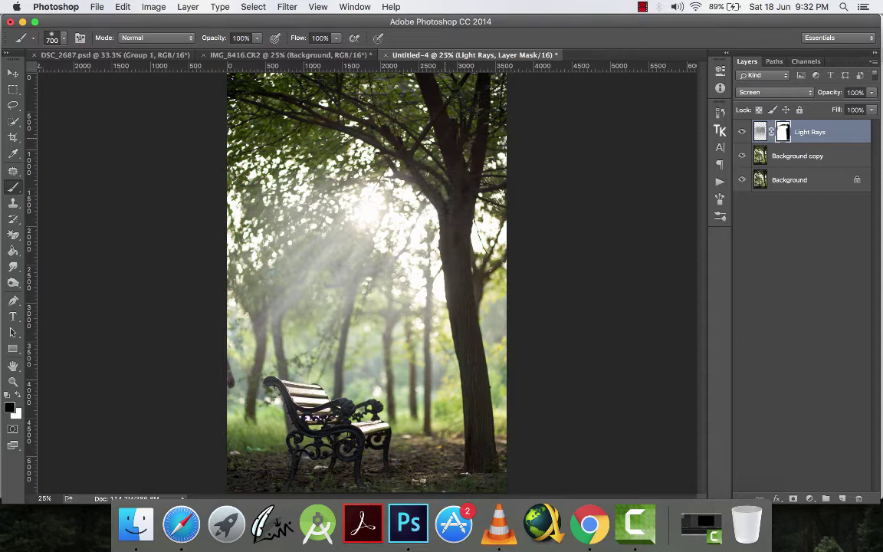
key("v")
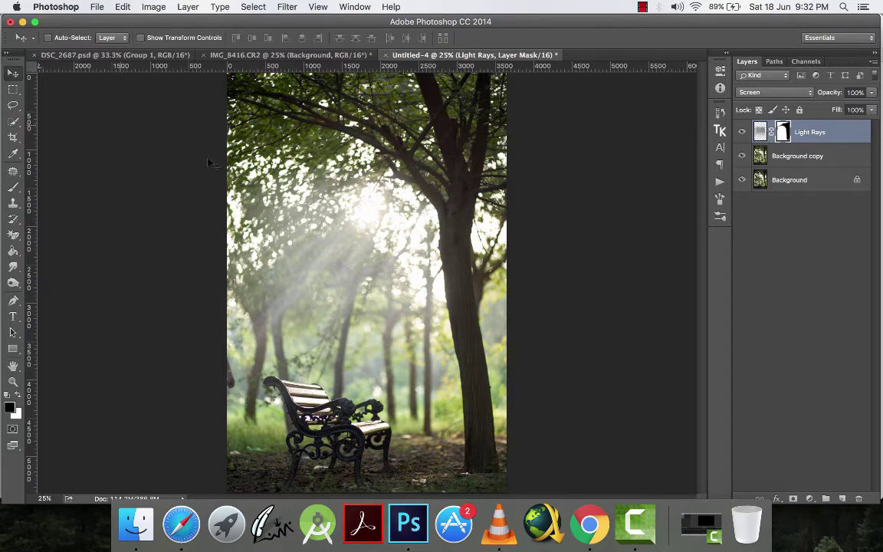
left_click(842, 498)
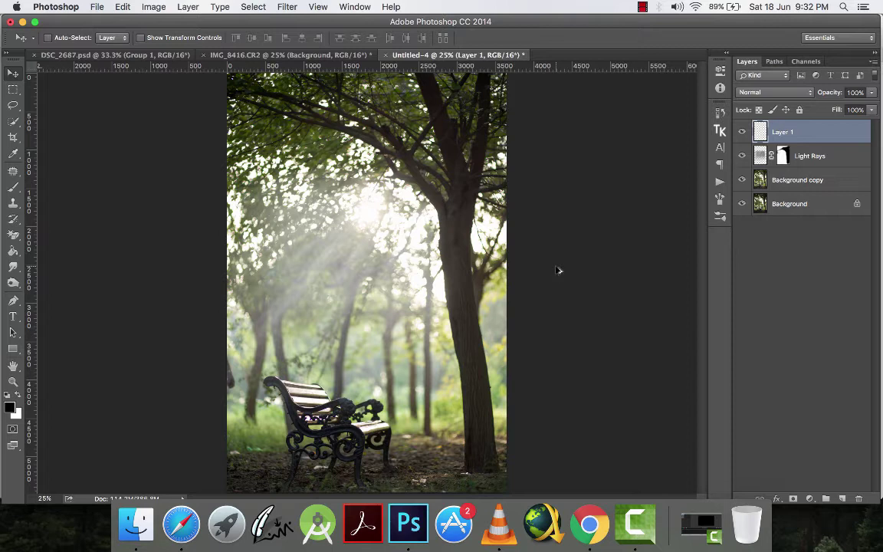
- Stamp all visible layers into Layer 1 with Cmd+Option+Shift+E
key("super+alt+shift+e")
left_click(810, 498)
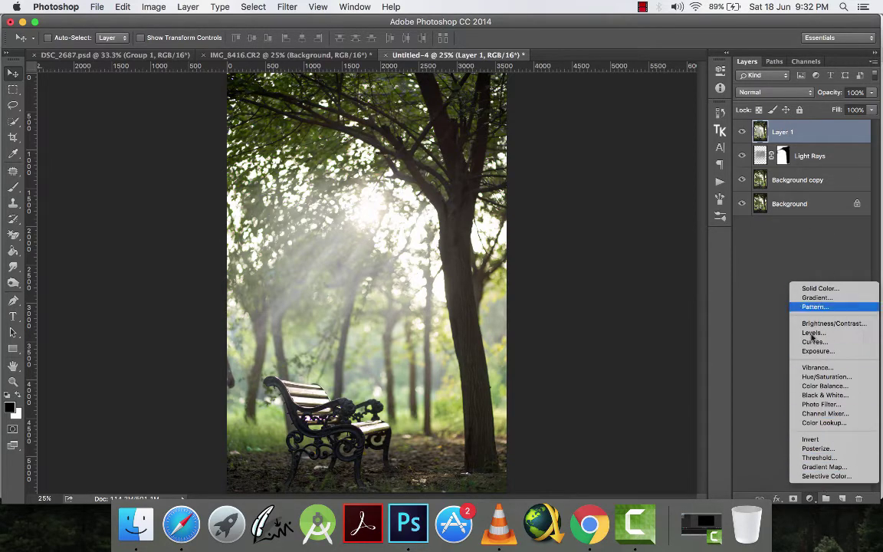
- Add a Selective Color layer and set Greens to Cyan −52, Magenta +22, Yellow +28
left_click(812, 498)
left_click(814, 498)
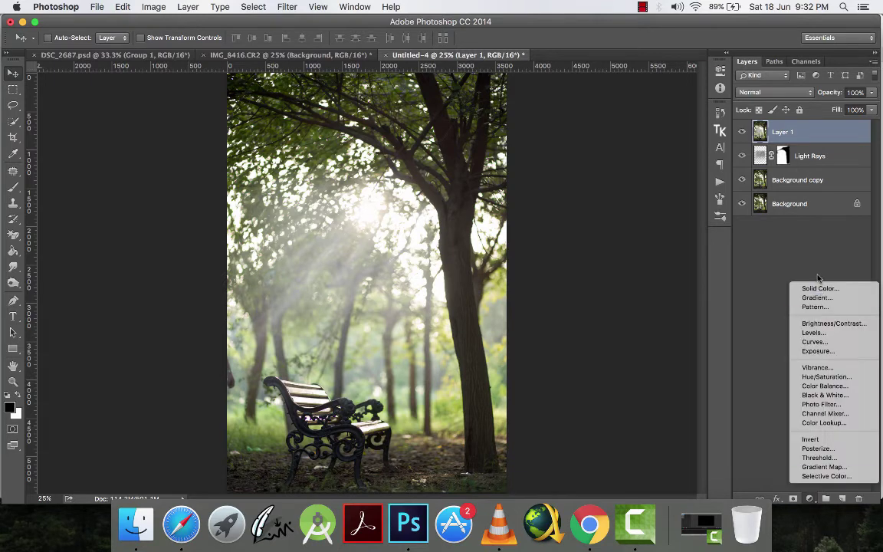
left_click(819, 476)
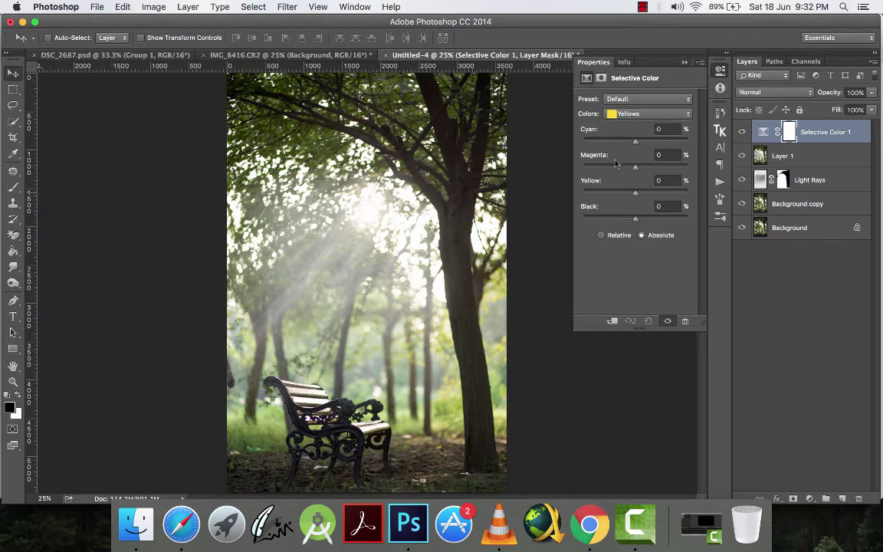
left_click(636, 113)
left_click(628, 124)
mouse_move(636, 192)
left_mouse_down()
mouse_move(736, 192)
mouse_move(650, 193)
left_mouse_up()
mouse_move(635, 168)
left_mouse_down()
mouse_move(586, 169)
mouse_move(647, 176)
left_mouse_up()
left_click_drag(635, 143, 608, 143)
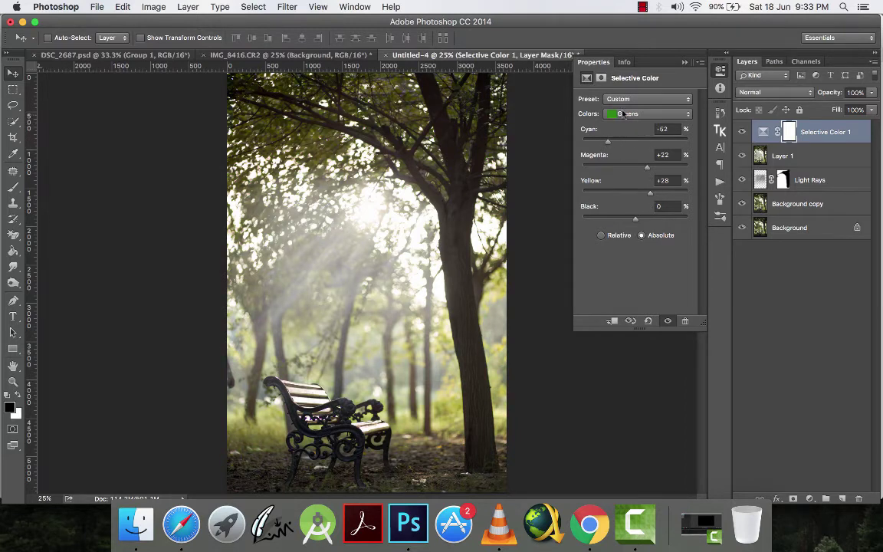
- Set Selective Color Yellows to Cyan −20, Magenta +35, Yellow +20 and close Properties
left_click(623, 114)
left_click(627, 104)
left_click_drag(636, 167, 654, 173)
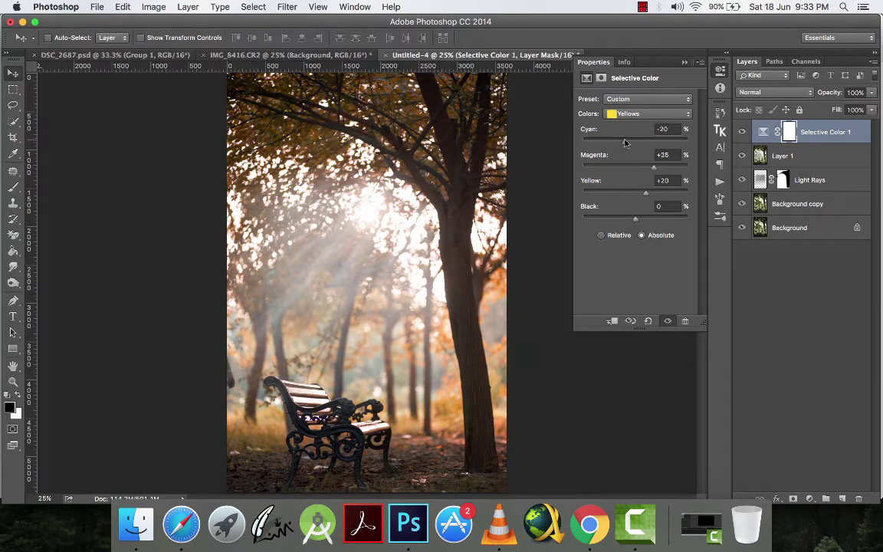
left_click(717, 71)
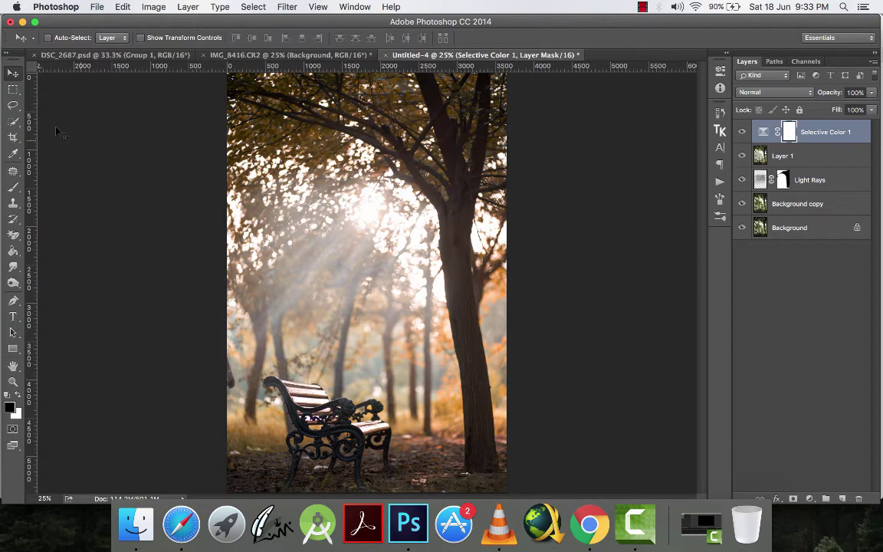
- Stamp all visible layers into a new Layer 2 and open it in the Camera Raw Filter
left_click(842, 499)
key("super+alt+shift+e")
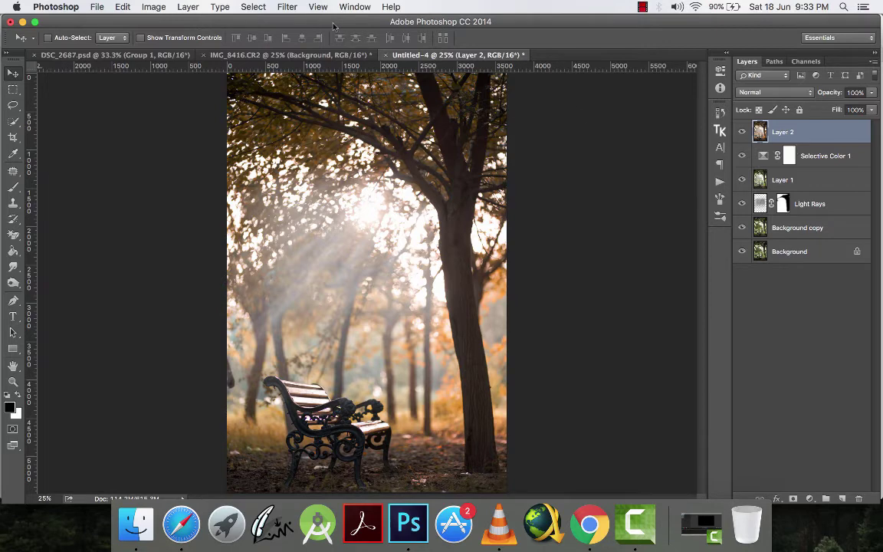
left_click(287, 7)
left_click(325, 83)
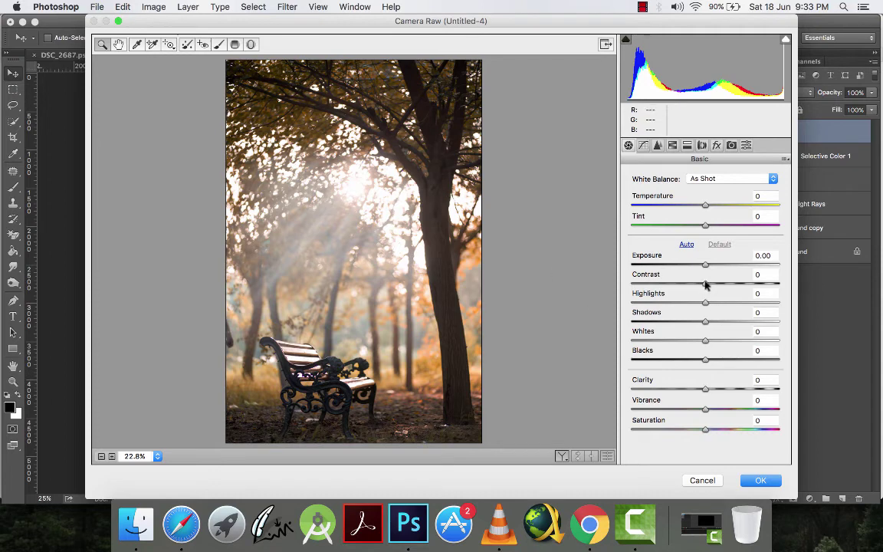
- Set Contrast +7, Shadows +22, Vibrance +25 and sharpening Amount 57
left_click_drag(705, 284, 712, 287)
left_click_drag(705, 321, 725, 322)
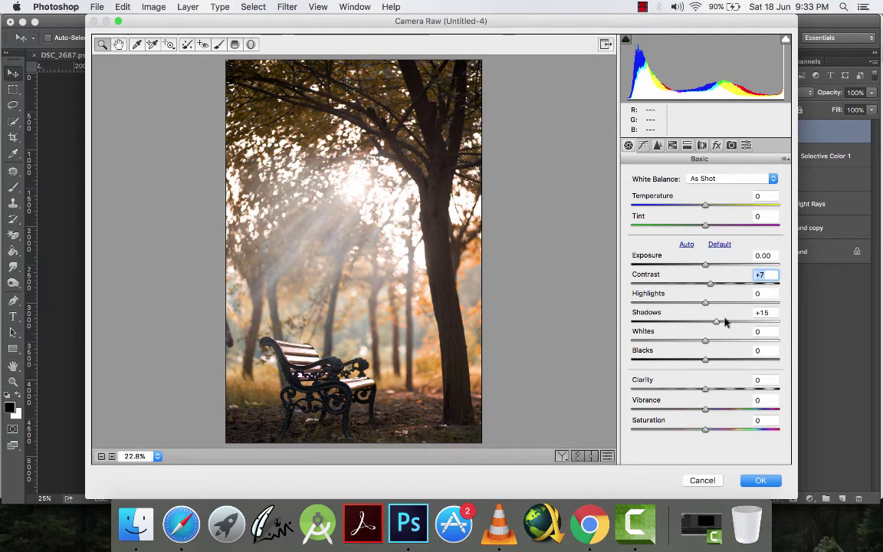
left_click(720, 321)
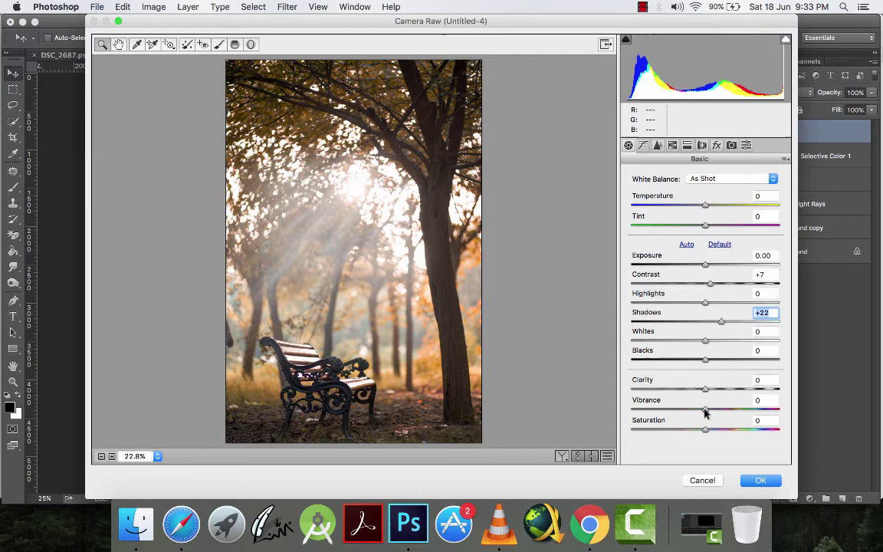
left_click_drag(706, 413, 720, 411)
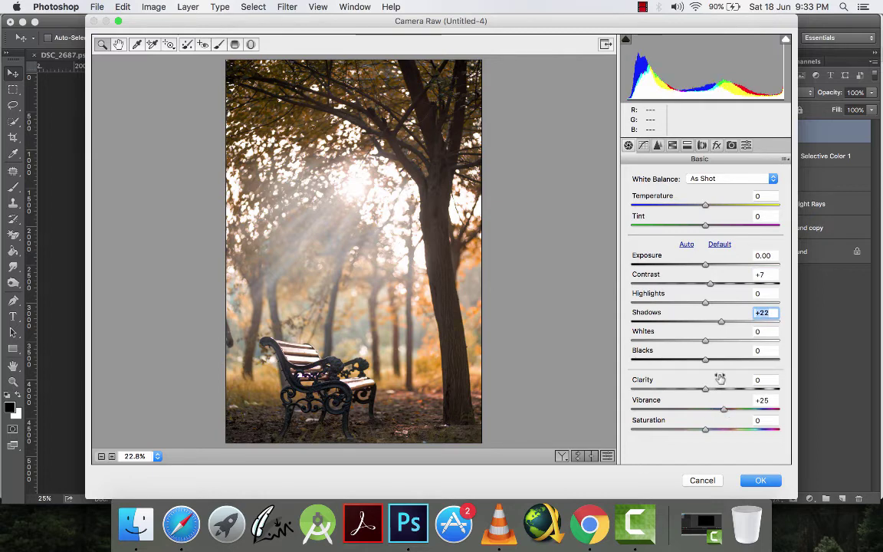
left_click(656, 146)
left_click_drag(633, 197, 687, 191)
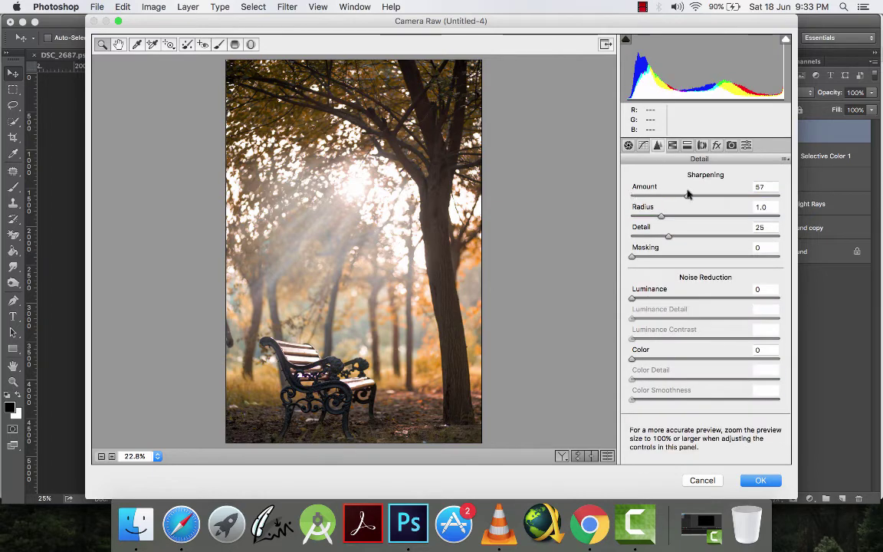
- Add a radial filter with Sharpness 0 and Exposure -0.30
left_click(249, 45)
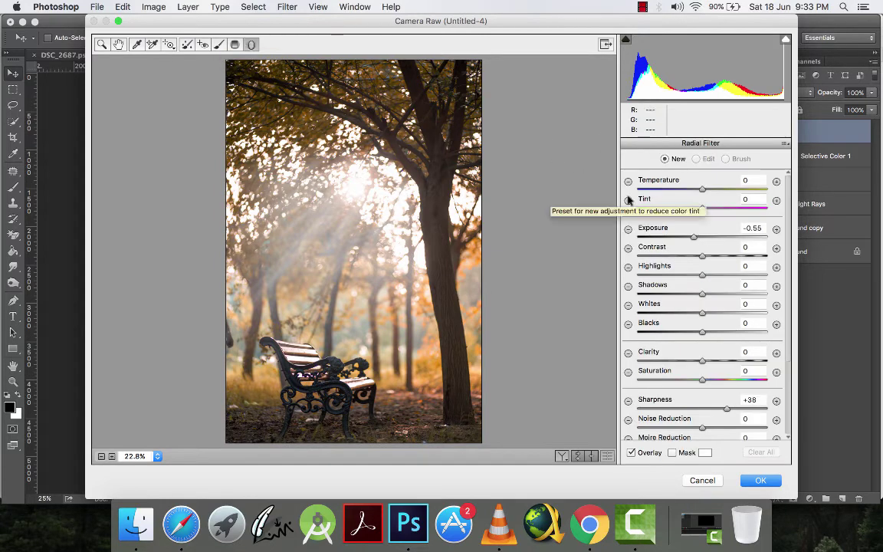
left_click(755, 228)
left_click(749, 399)
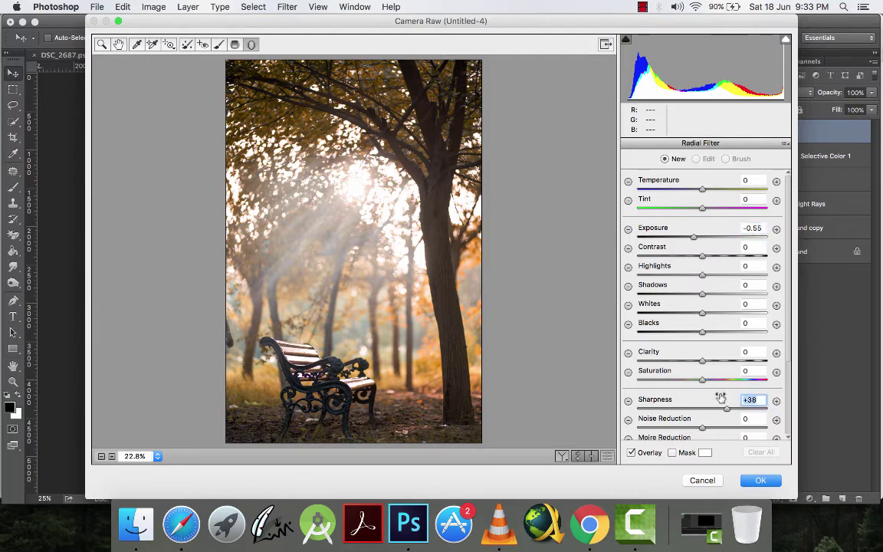
type("0")
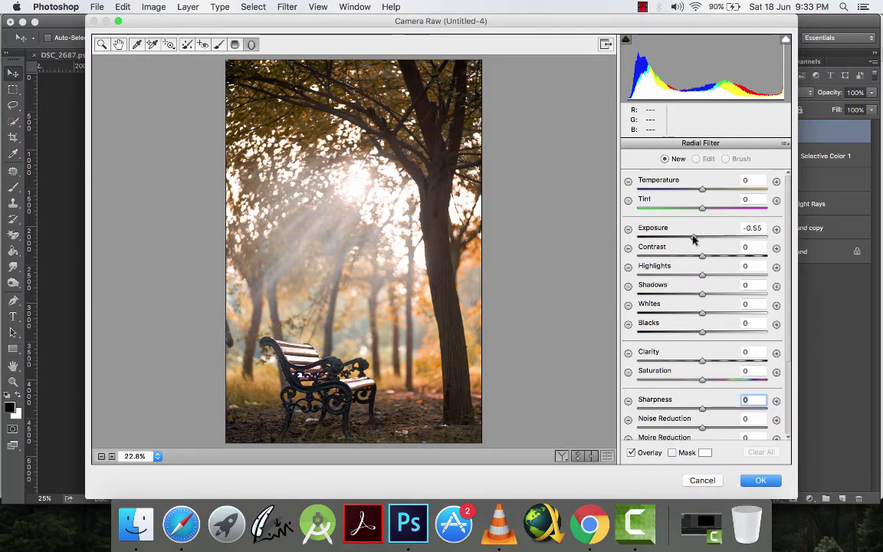
left_click_drag(696, 240, 697, 240)
- Draw the radial ellipse over the photo and reshape it into a tall narrow ellipse
left_click_drag(487, 135, 708, 320)
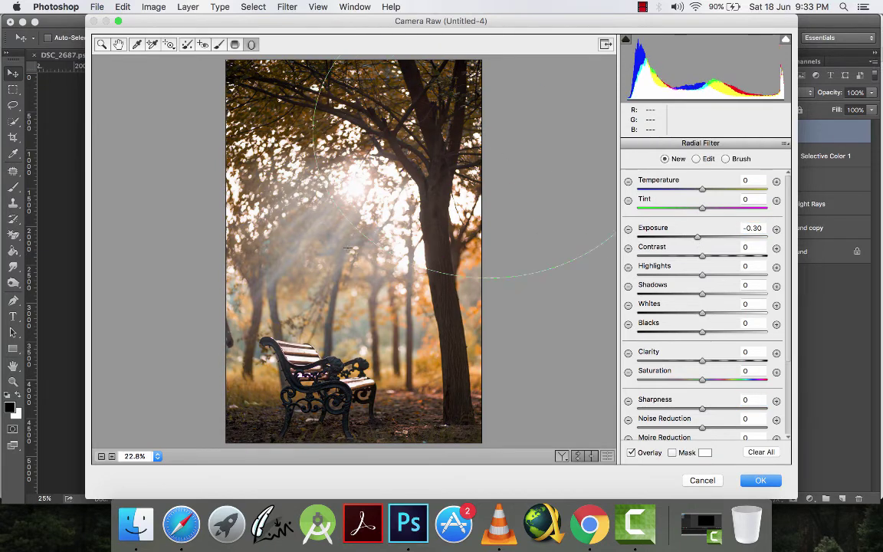
left_click_drag(487, 134, 414, 230)
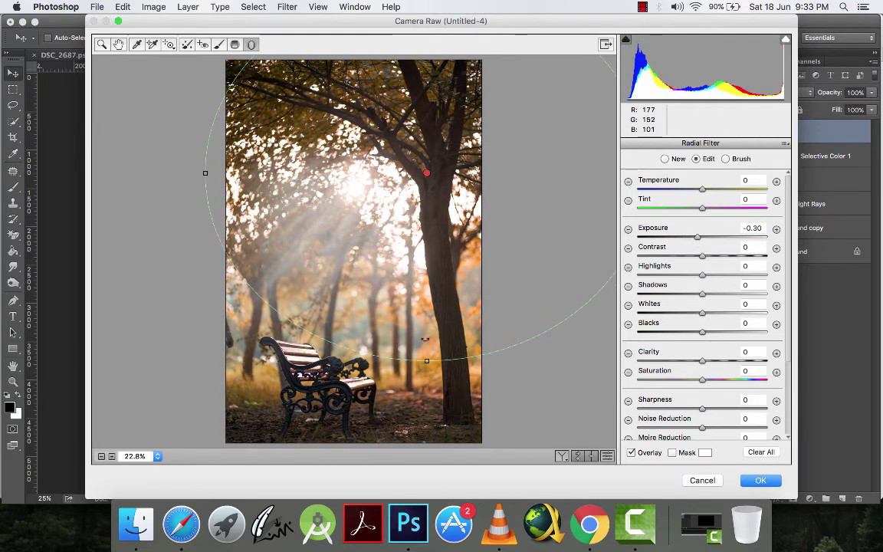
left_click_drag(383, 429, 335, 458)
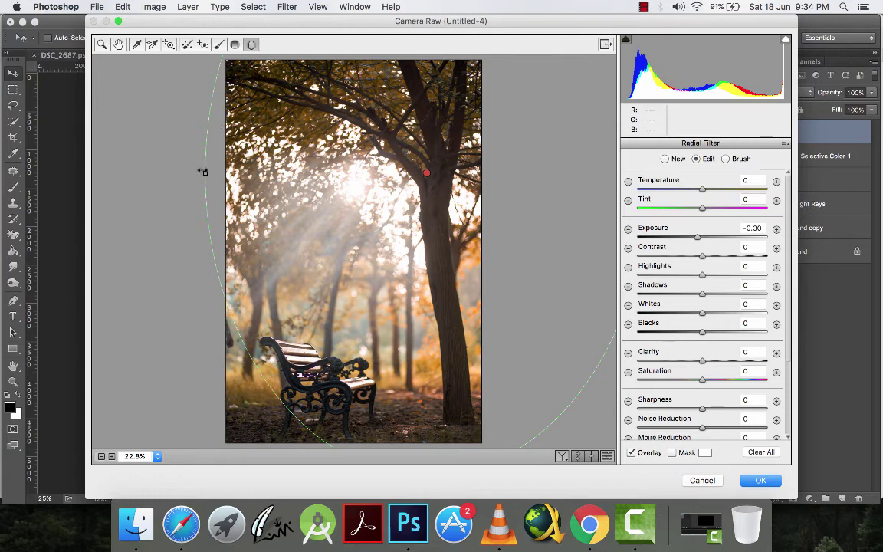
left_click_drag(203, 171, 544, 240)
left_click_drag(361, 203, 354, 250)
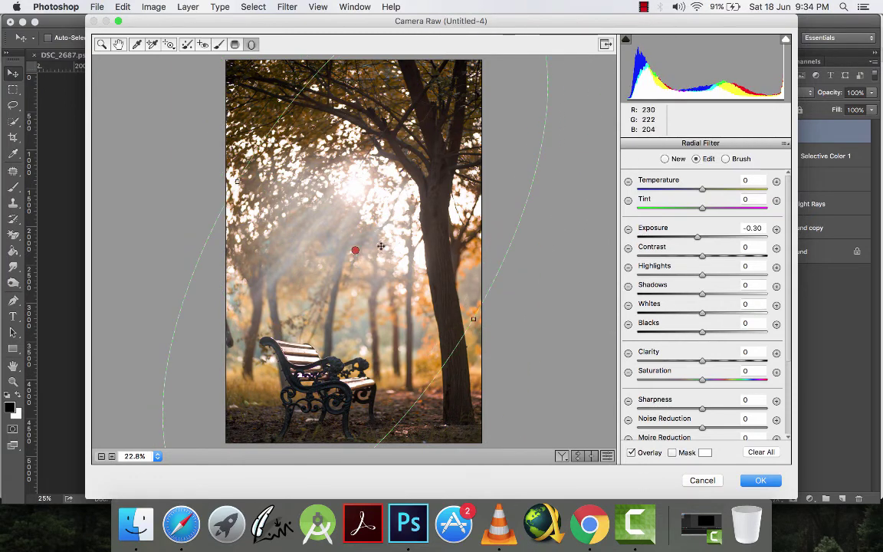
- Darken the outside to Exposure -0.90 and rotate the ellipse into a tilted diagonal vignette
left_click(697, 236)
left_click(688, 238)
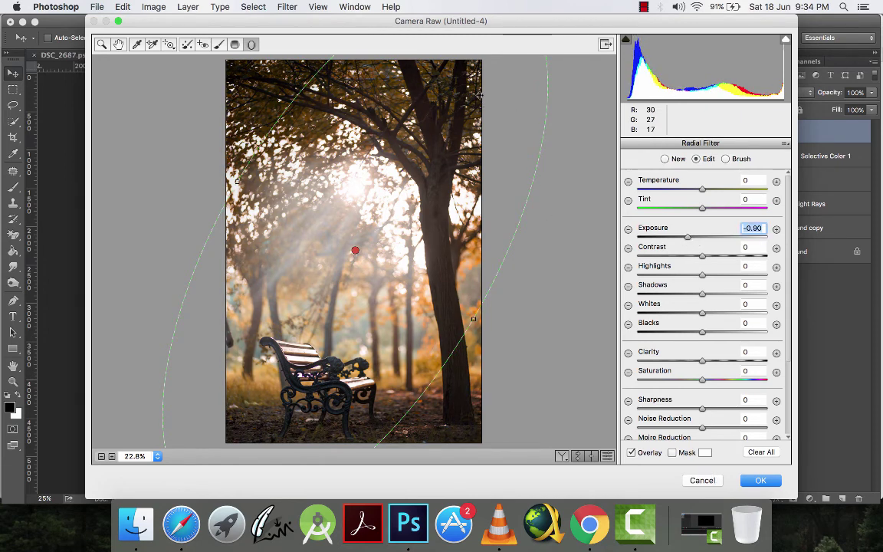
key("super+minus")
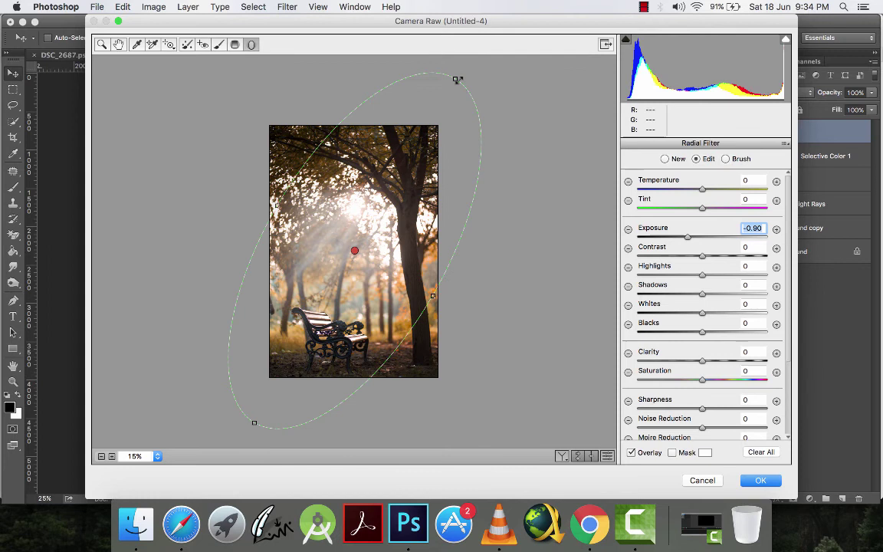
left_click_drag(430, 112, 450, 177)
left_click_drag(347, 249, 354, 270)
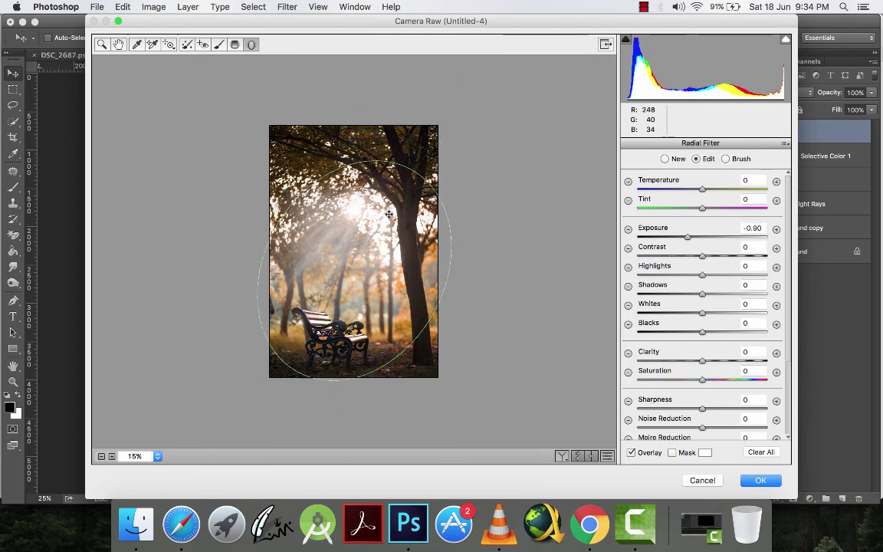
left_click_drag(274, 386, 258, 370)
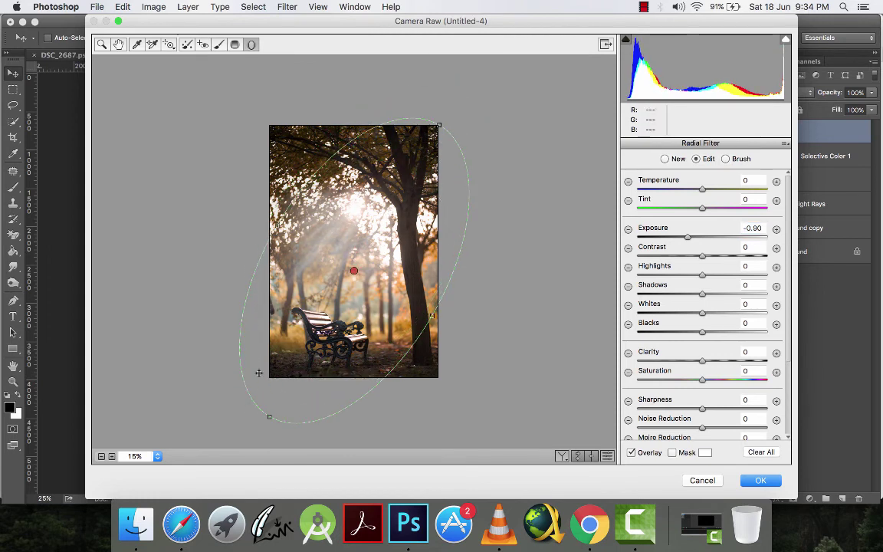
left_click_drag(255, 193, 287, 229)
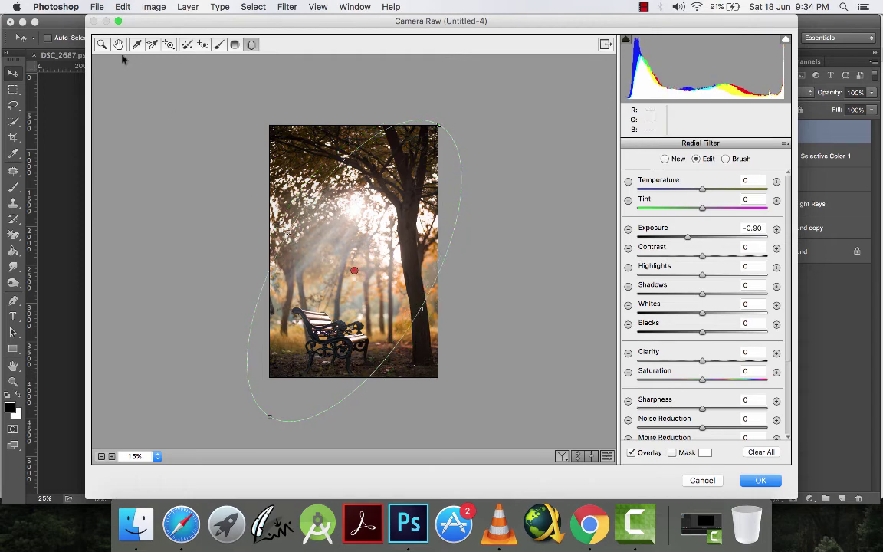
left_click(105, 46)
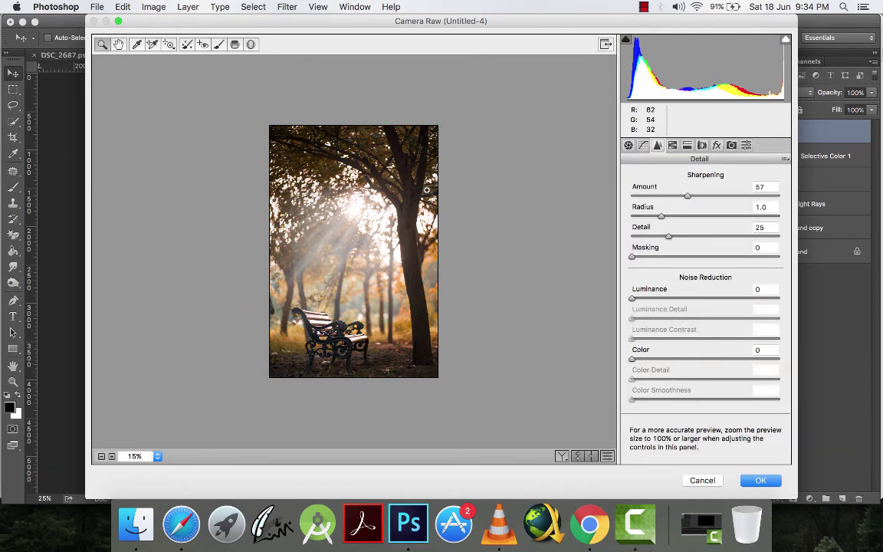
- Build a custom tone curve with shadow and highlight points and the black point lifted to 25
left_click(426, 189)
left_click(426, 189, "alt")
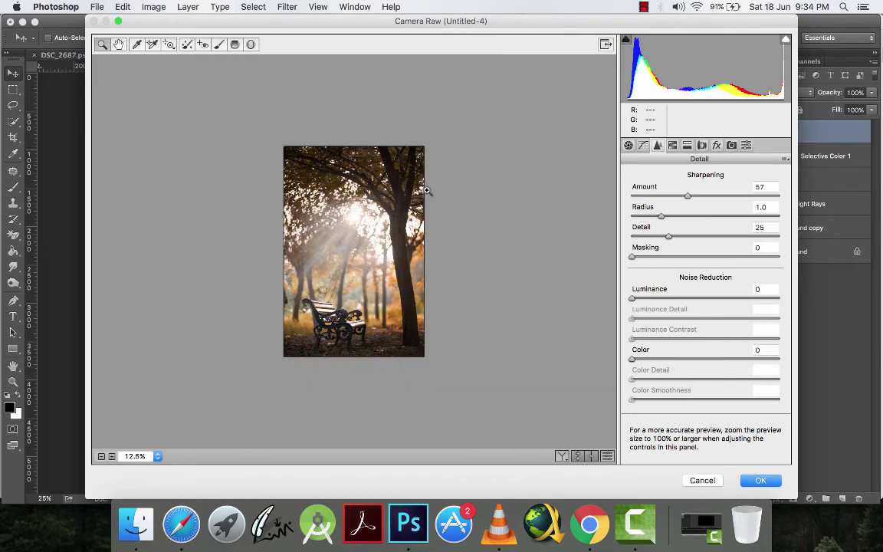
key("super+0")
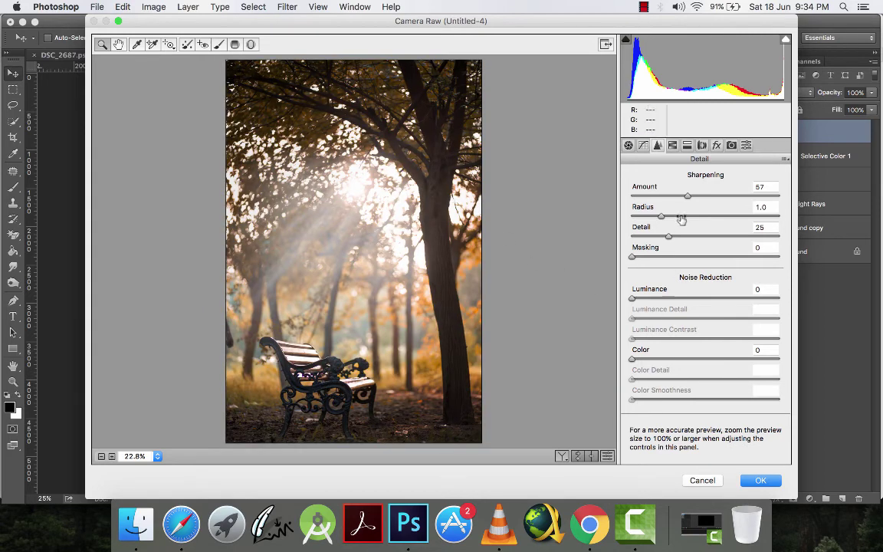
left_click(643, 146)
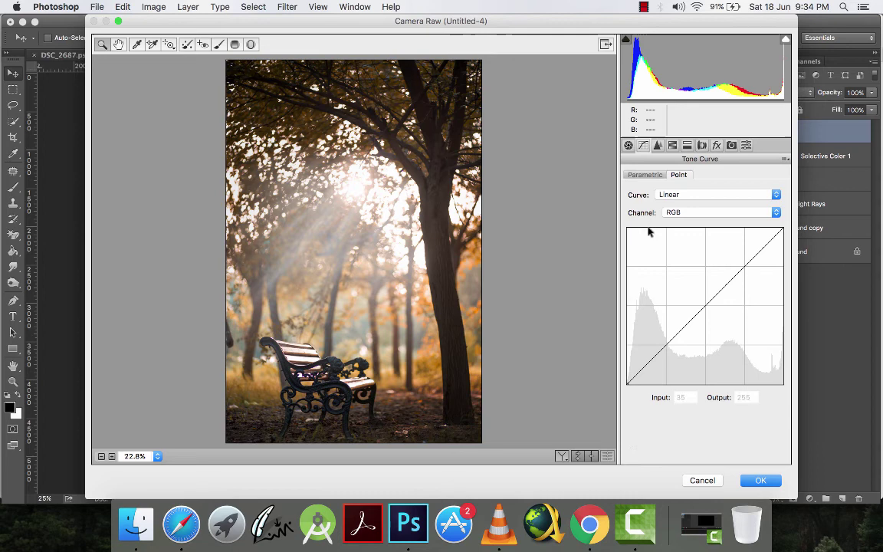
left_click(667, 344)
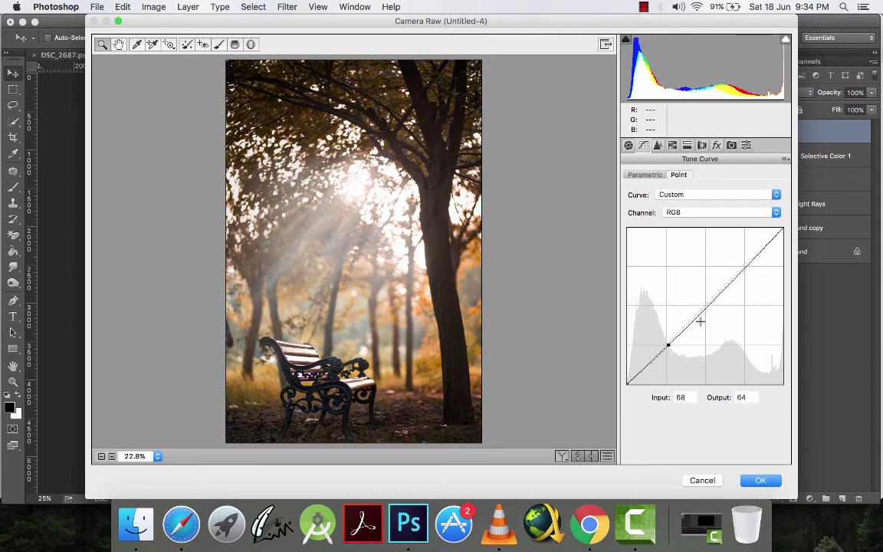
left_click_drag(743, 266, 742, 262)
left_click_drag(669, 345, 668, 347)
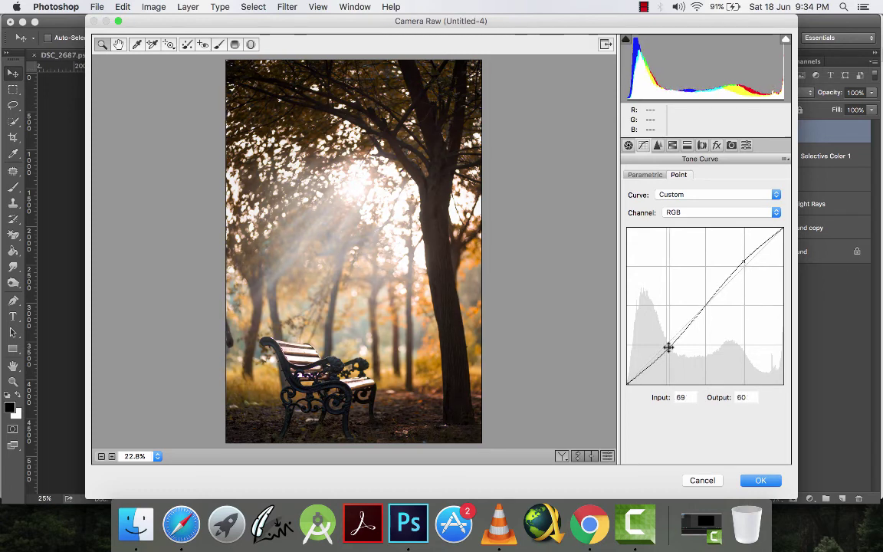
left_click_drag(627, 383, 626, 371)
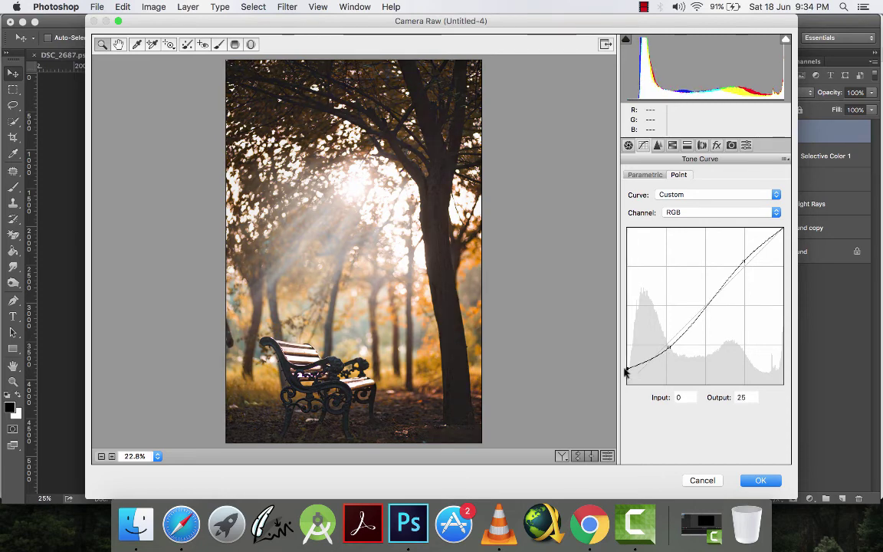
- In the Basic settings, set Temperature to -7 and Shadows to +56
left_click(657, 144)
left_click(627, 144)
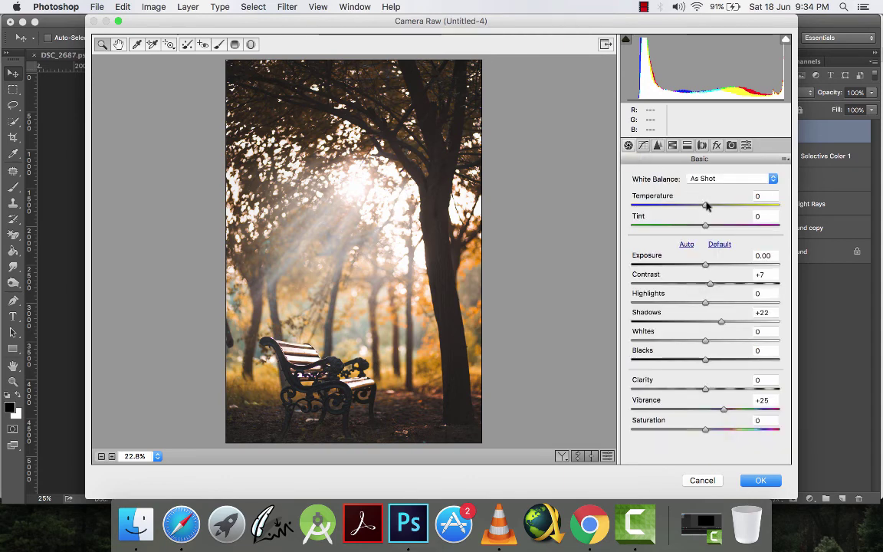
mouse_move(705, 205)
left_mouse_down()
mouse_move(690, 203)
mouse_move(701, 208)
left_mouse_up()
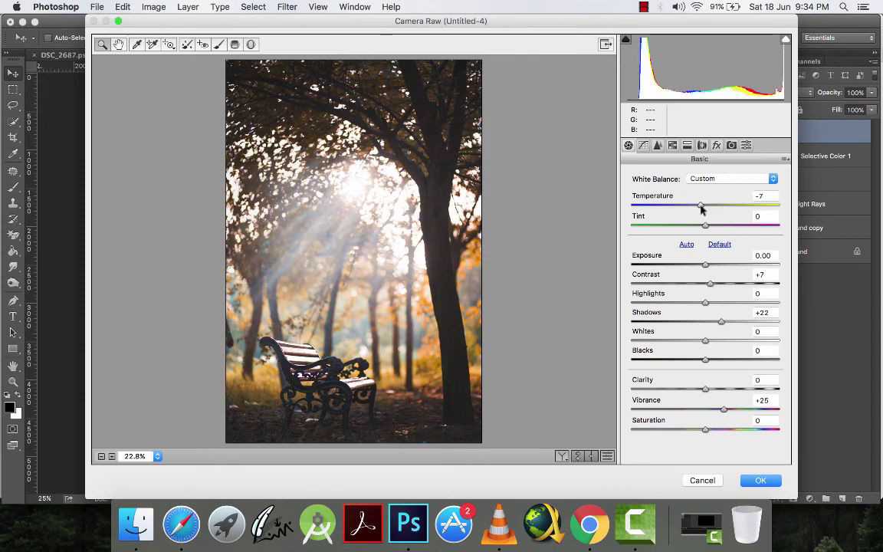
left_click_drag(722, 321, 747, 321)
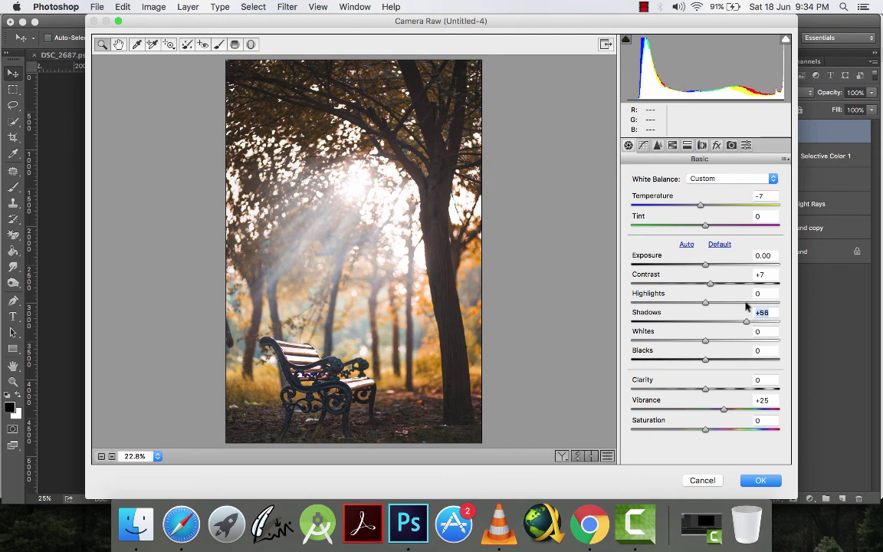
left_click(659, 145)
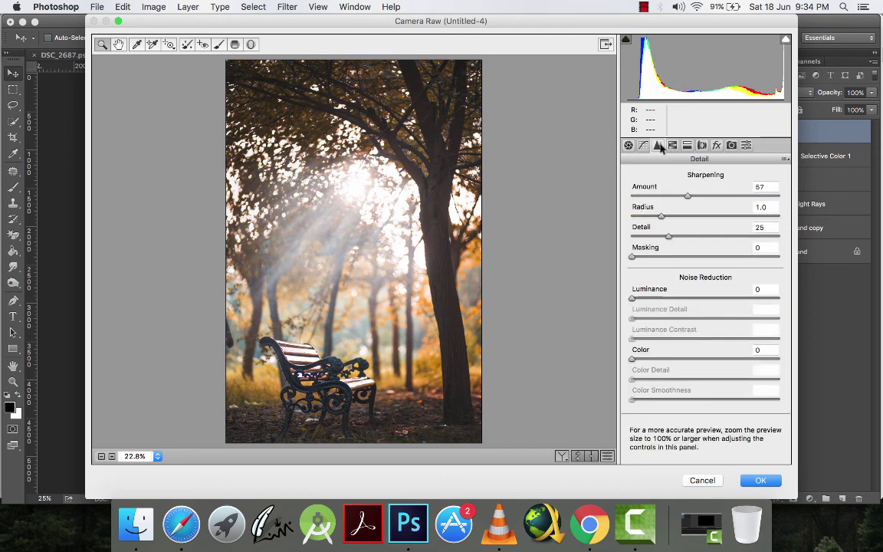
left_click(672, 145)
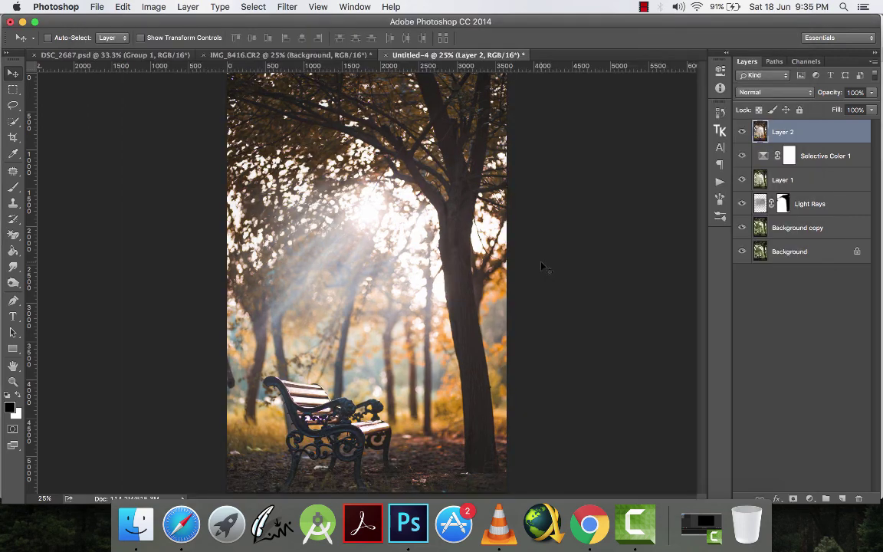
- Group Layer 2 through Background copy into Group 1, compare it hidden, then return to Camtasia
left_click(811, 227, "shift")
key("super+g")
left_click(741, 127)
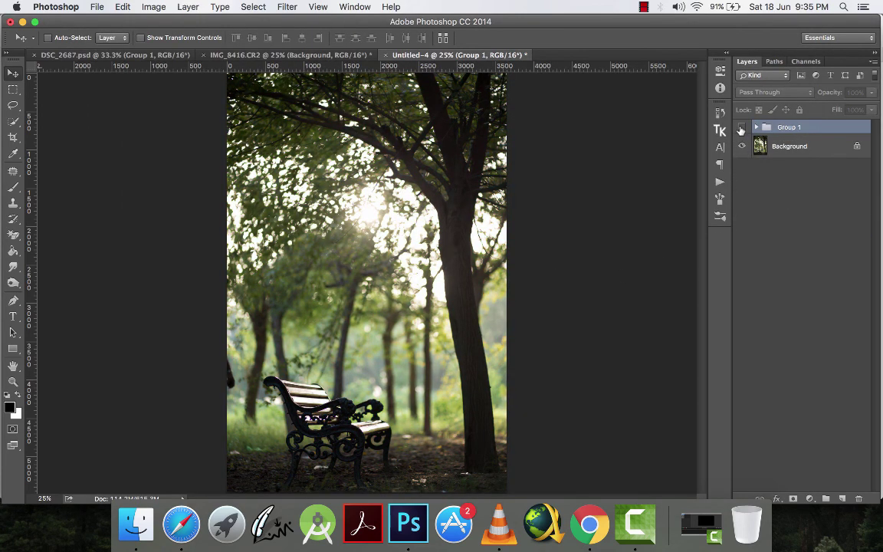
left_click(741, 127)
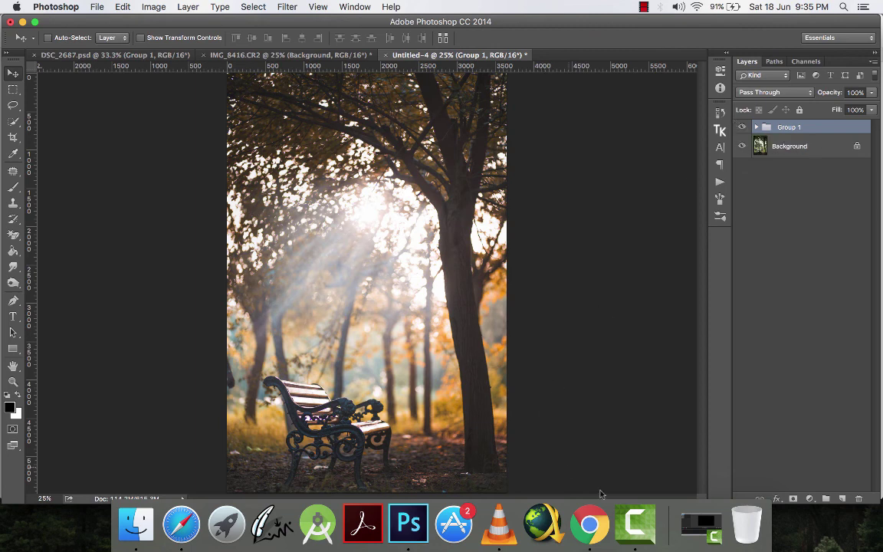
left_click(713, 515)
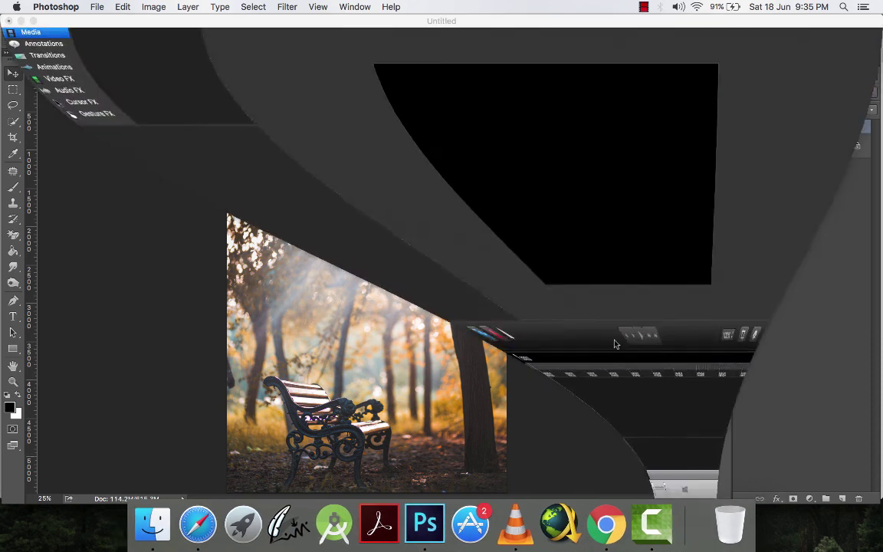